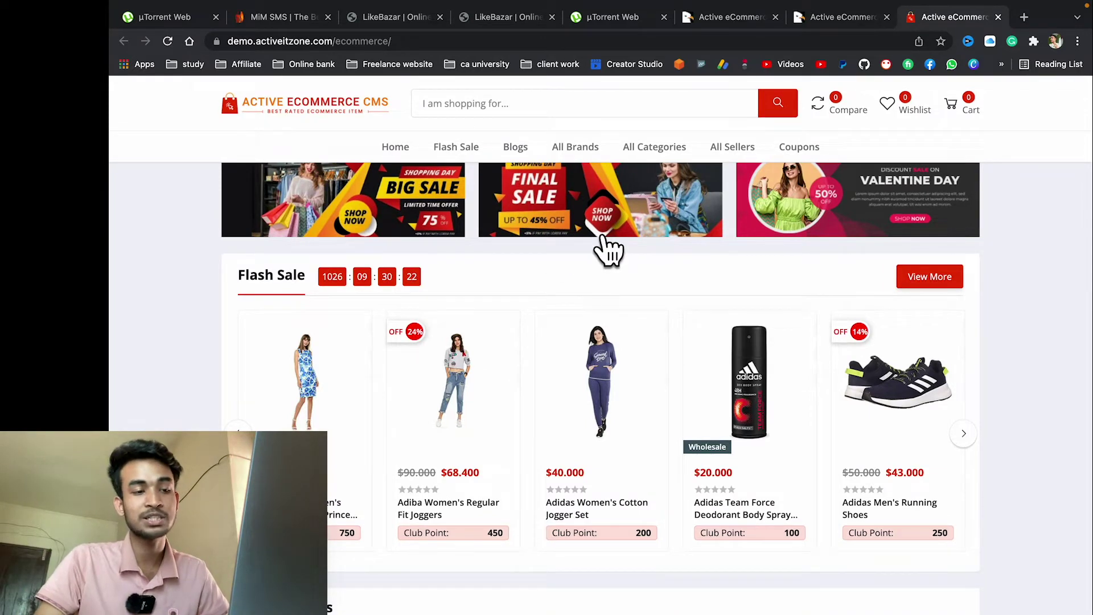
Step: Open the Registration page of the eCommerce demo, then switch to the MiM SMS tab
scroll(608, 251, up, 8)
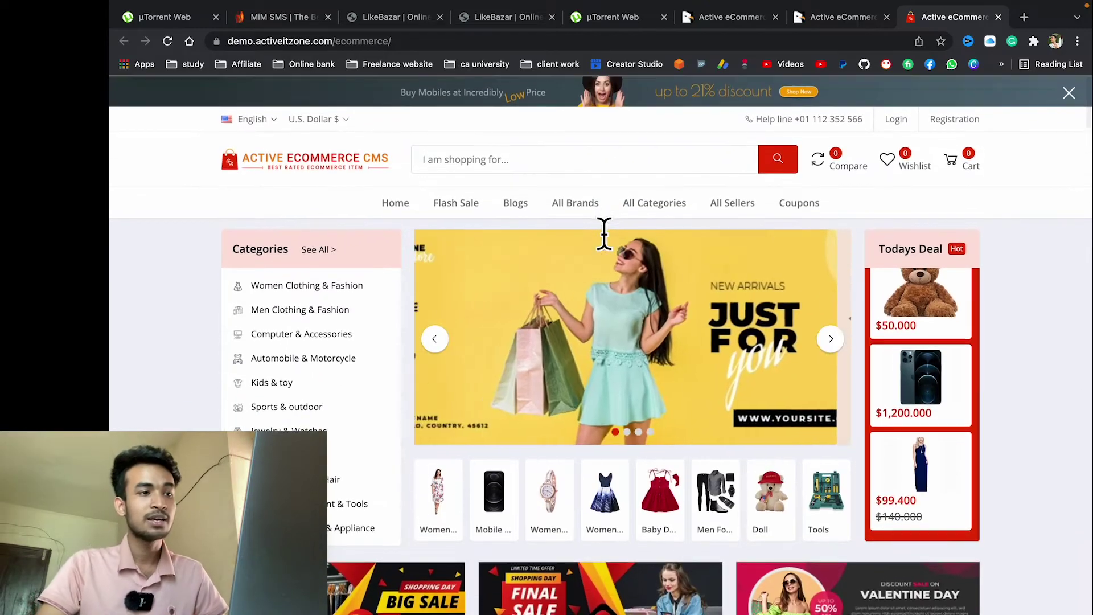
scroll(608, 251, down, 5)
scroll(606, 248, down, 8)
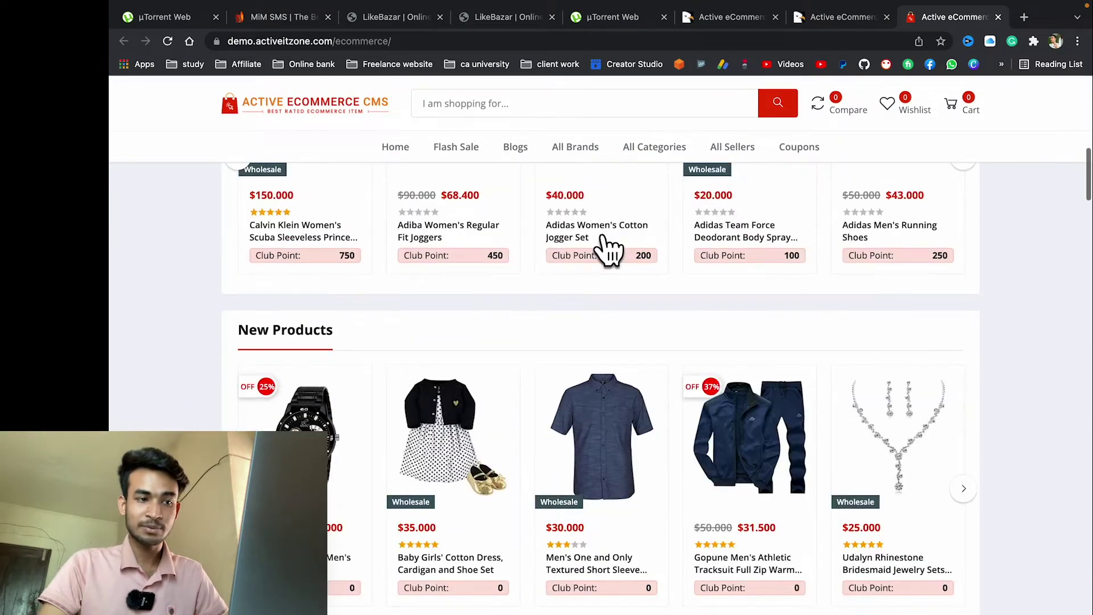
scroll(895, 144, up, 12)
scroll(911, 137, up, 1)
click(959, 120)
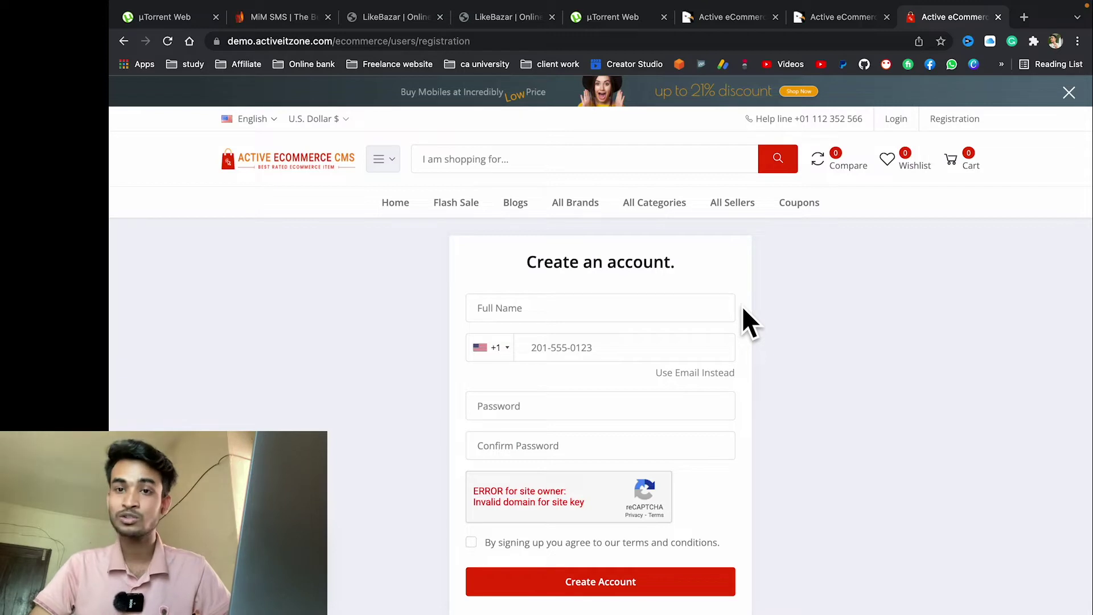
click(289, 23)
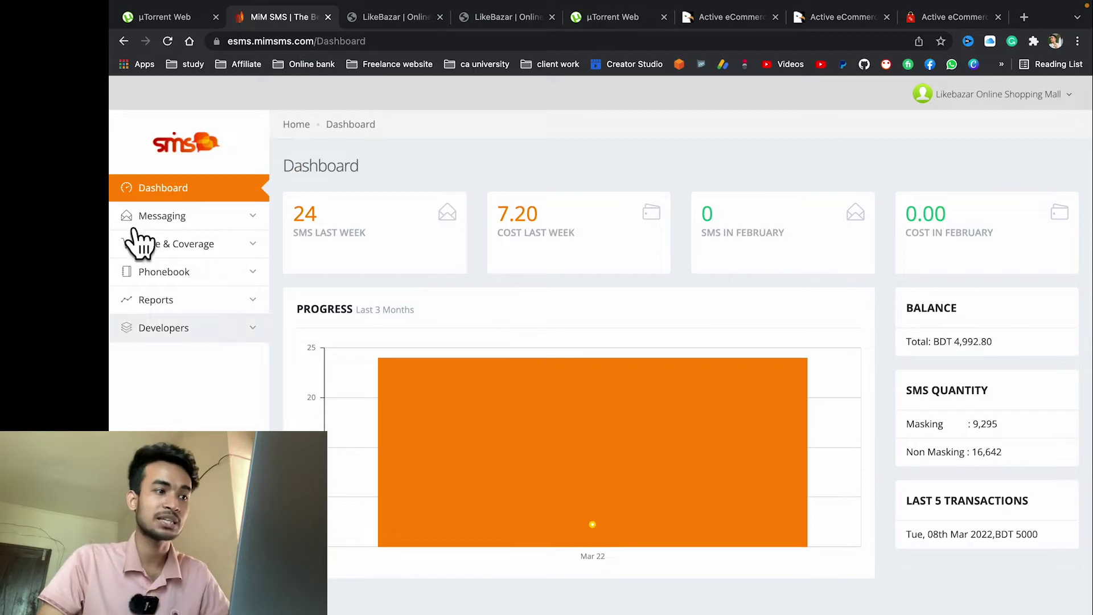
Step: Reload the MiM SMS dashboard and Agree to the BTRC SMS guideline notification
click(171, 189)
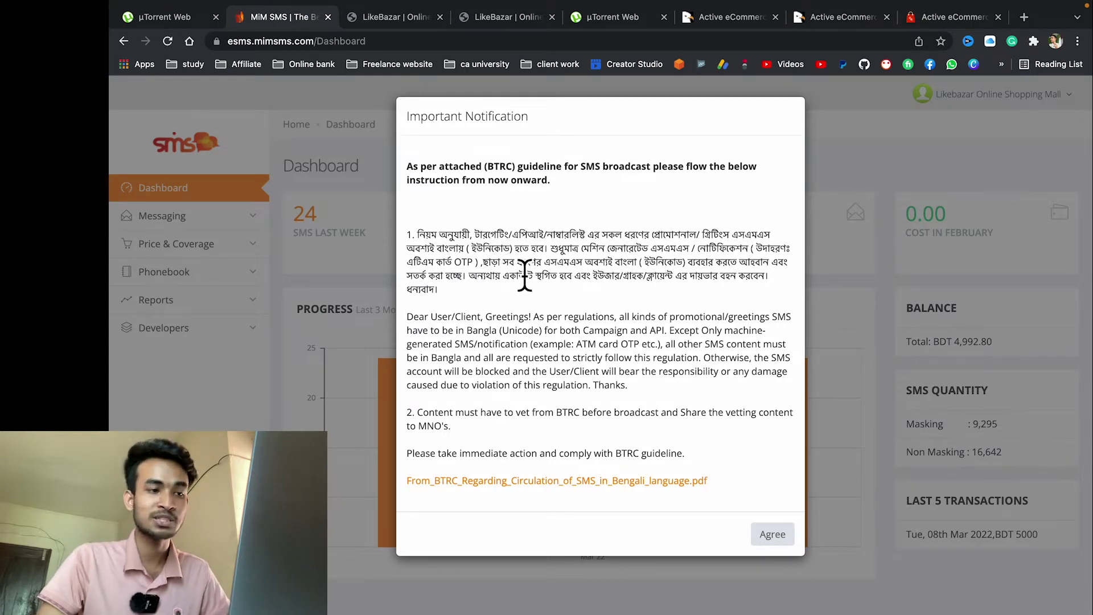
drag(484, 263, 630, 291)
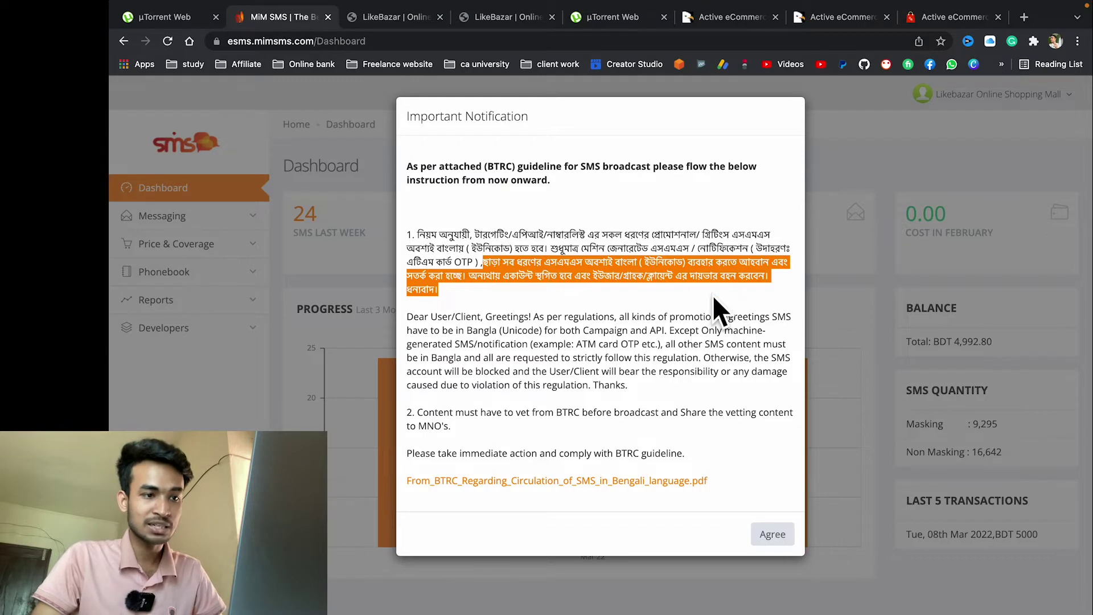
click(674, 292)
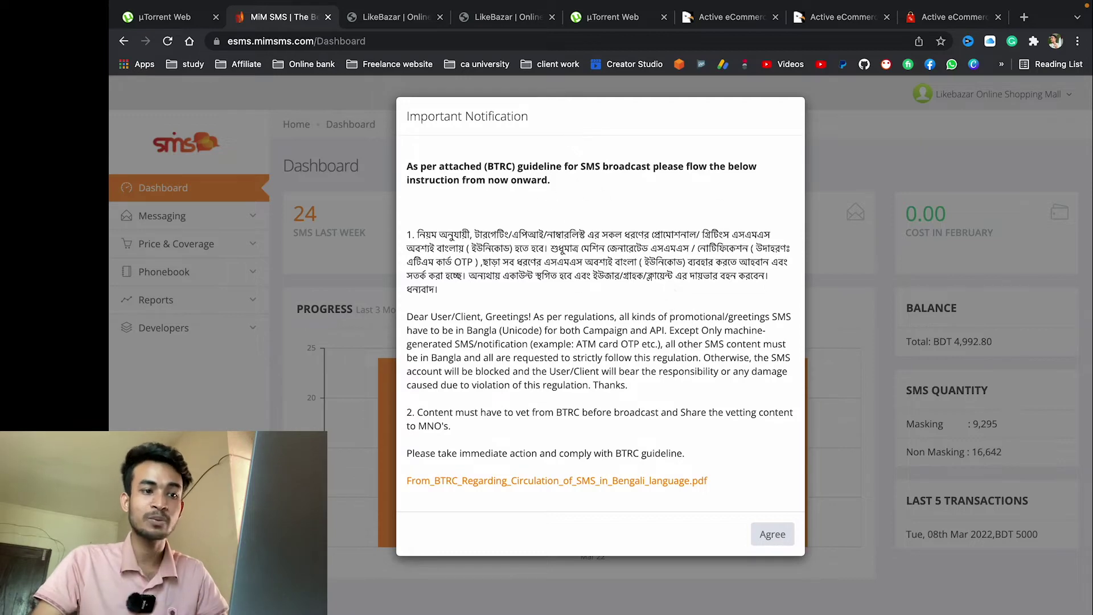
click(773, 535)
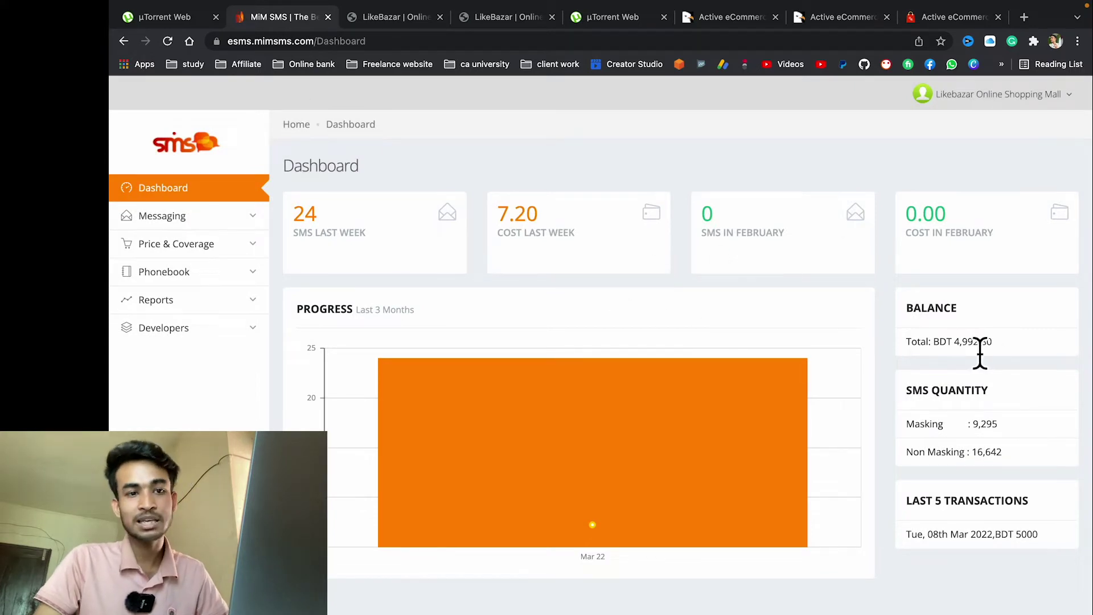
drag(999, 342, 922, 348)
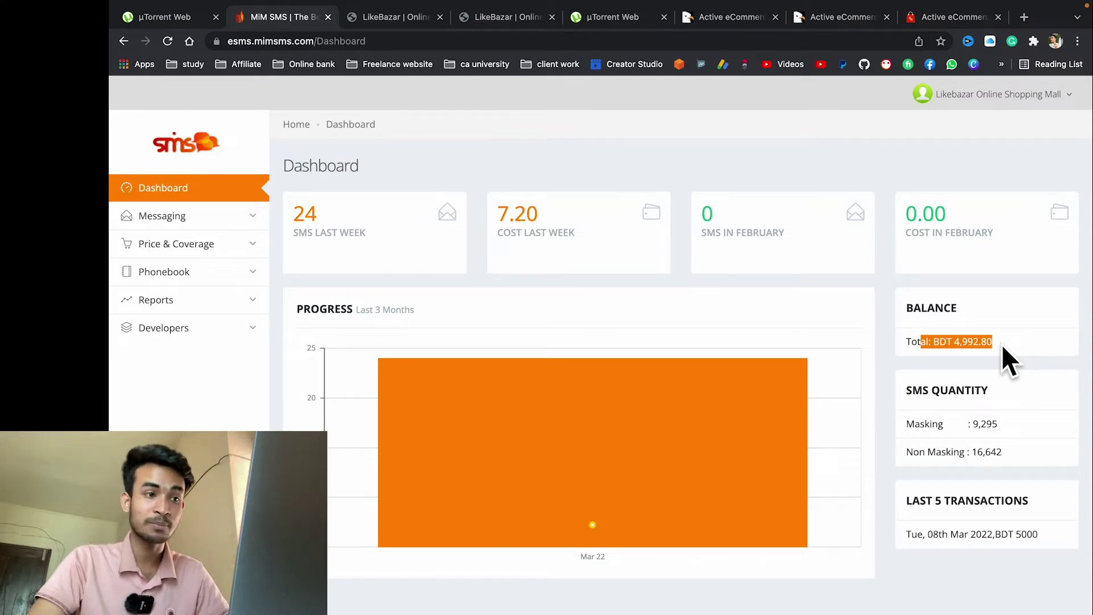
click(958, 349)
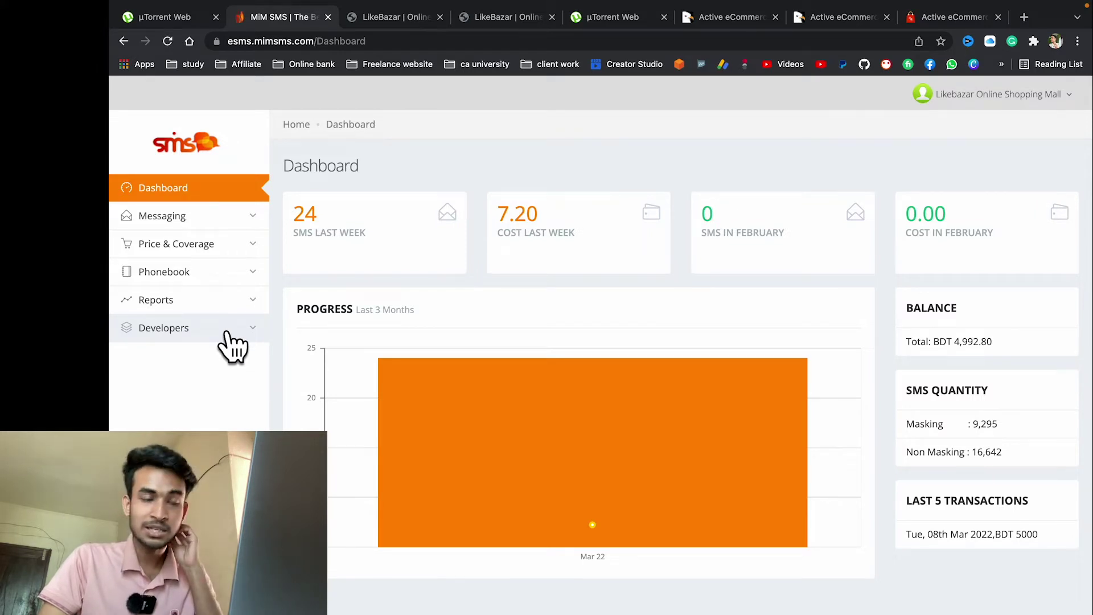
click(948, 16)
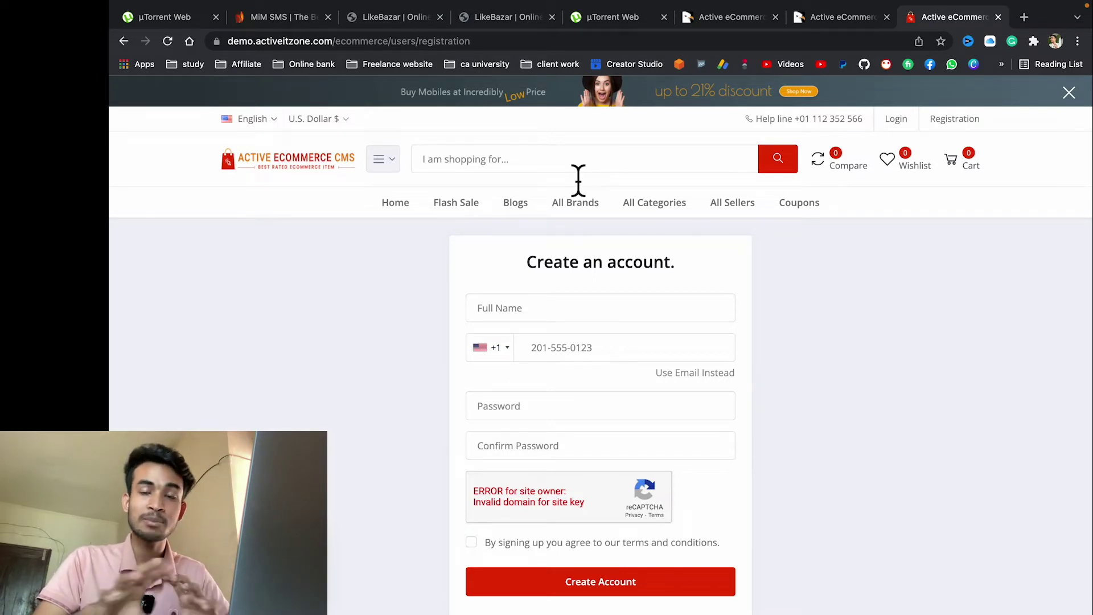
click(272, 17)
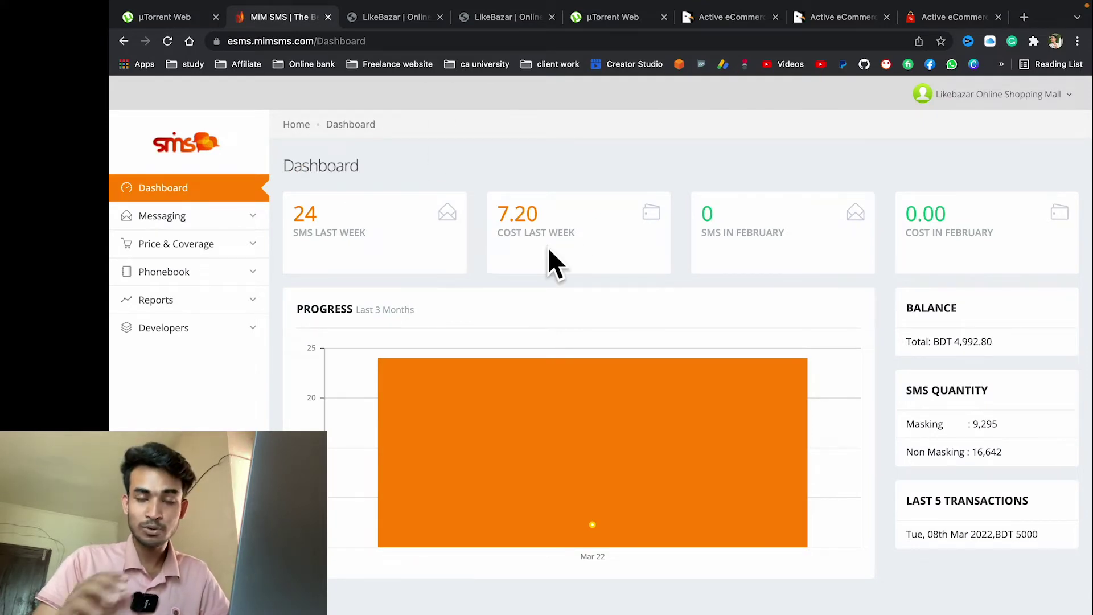
Step: Open Messaging > Send SMS and select the account's only sender ID
click(212, 219)
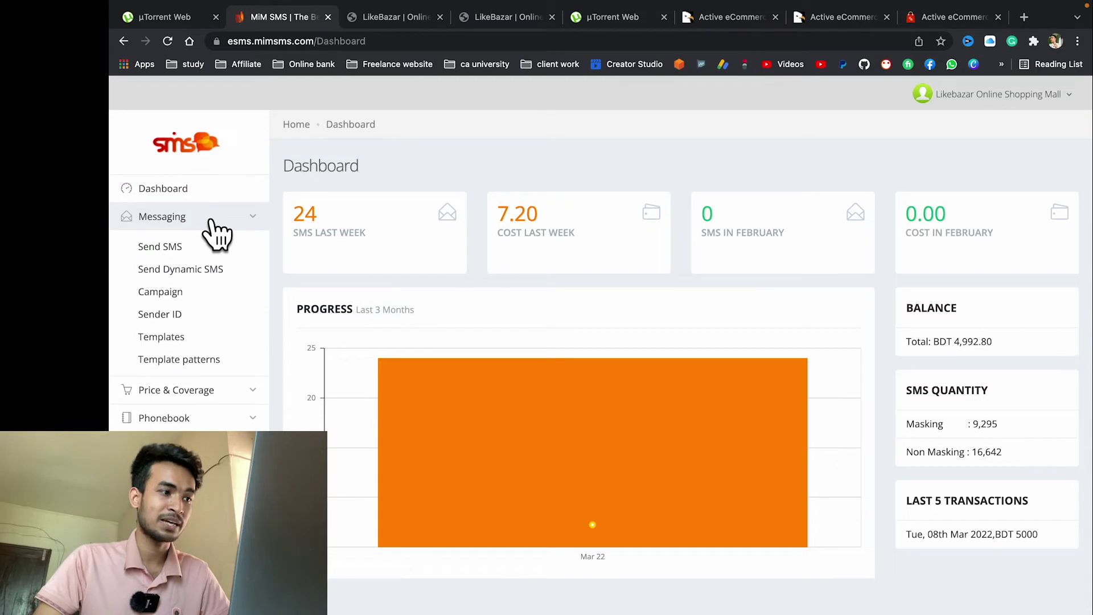
click(188, 247)
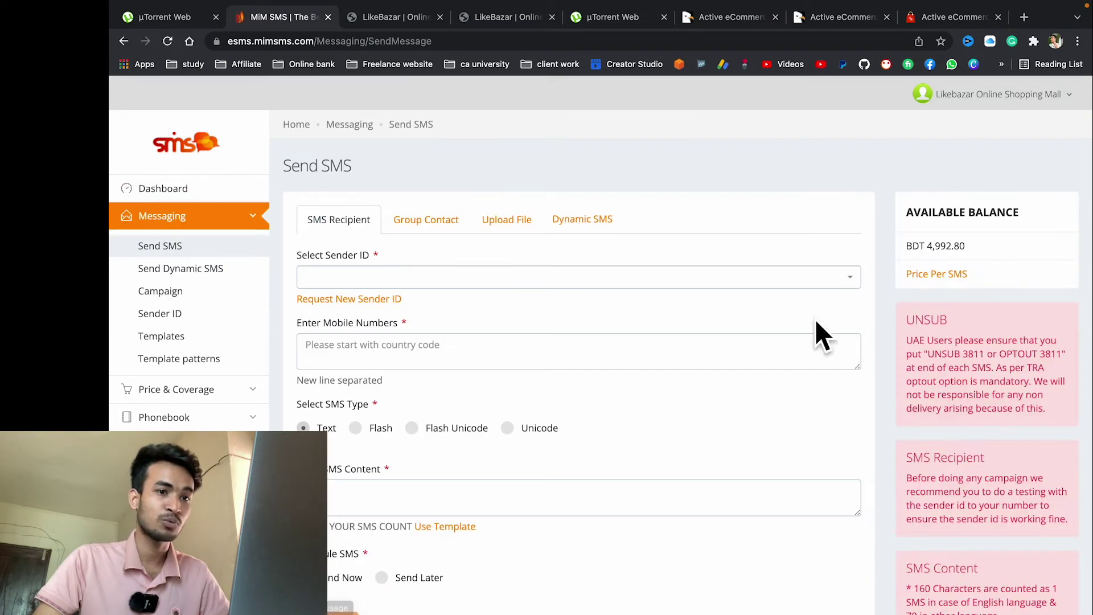
drag(974, 247, 907, 244)
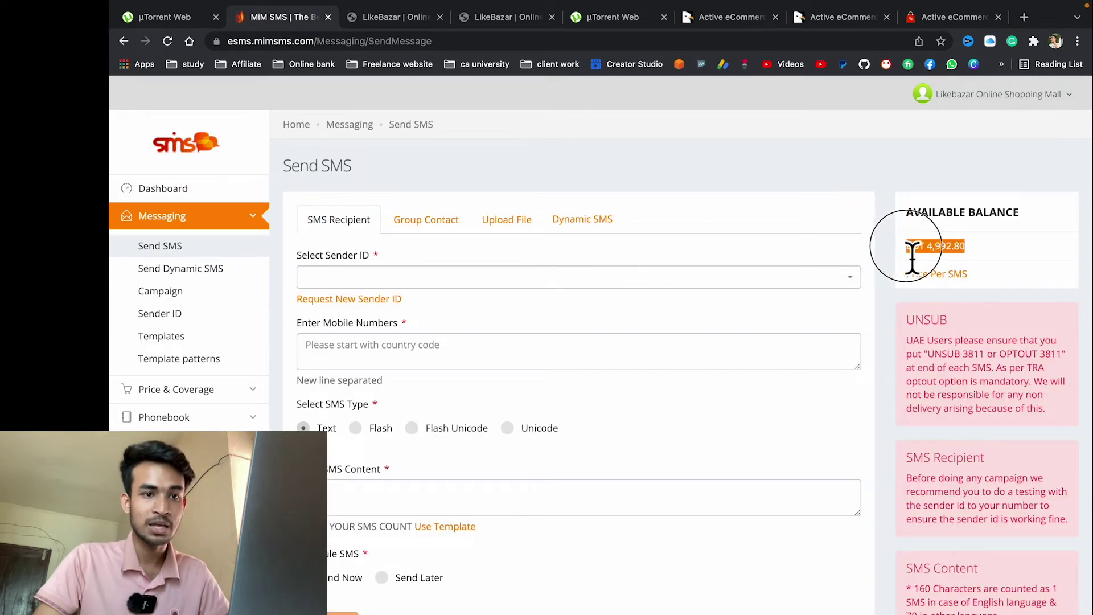
click(334, 282)
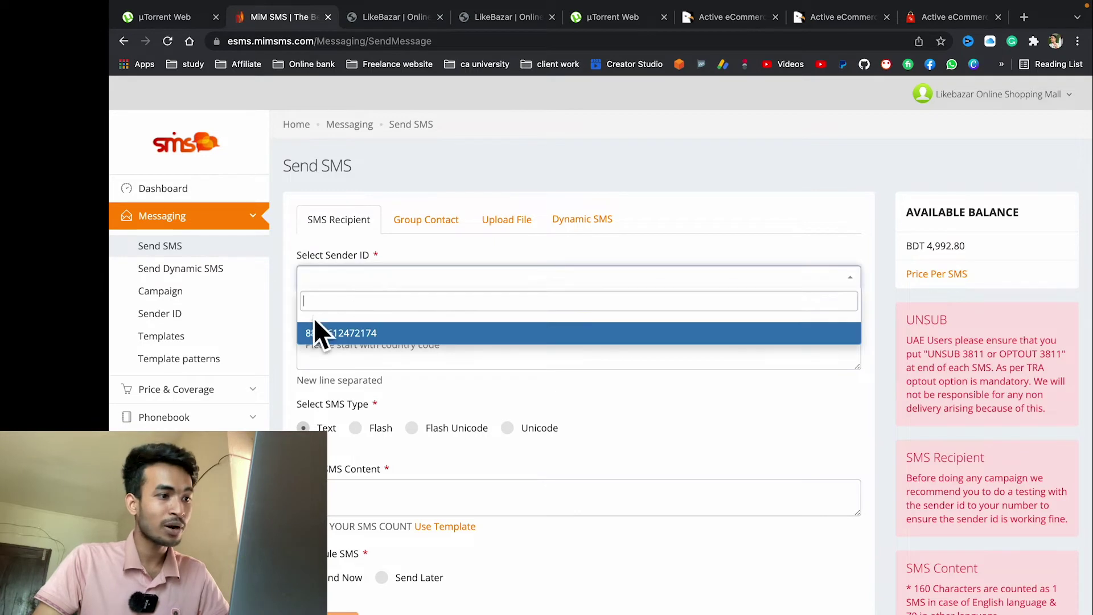
click(357, 335)
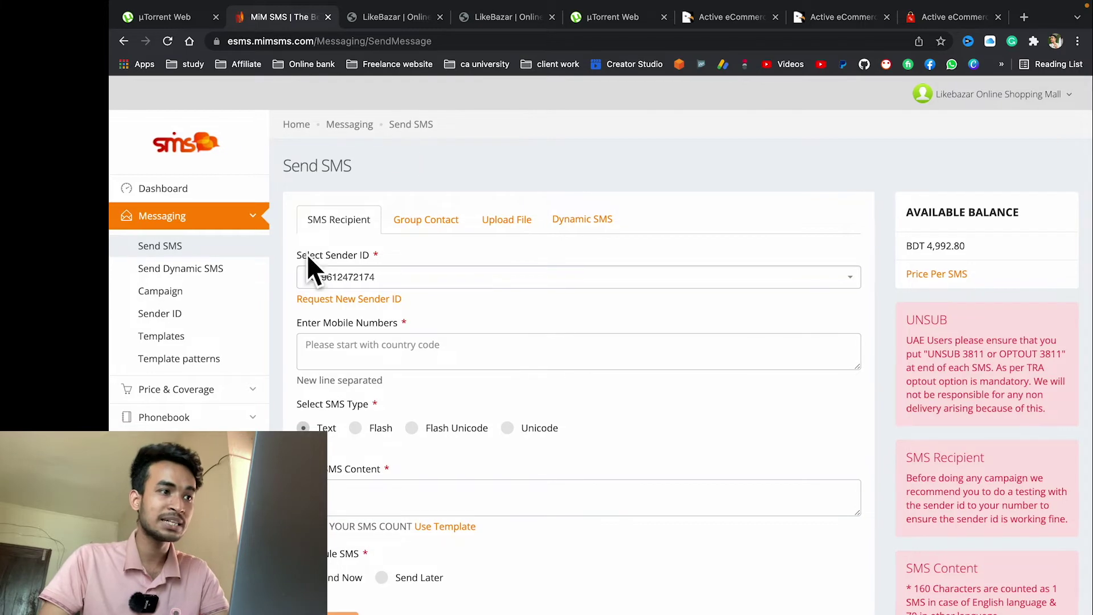
Step: Open a new private browsing window and load the likebazar.shop storefront
mouse_move(501, 5)
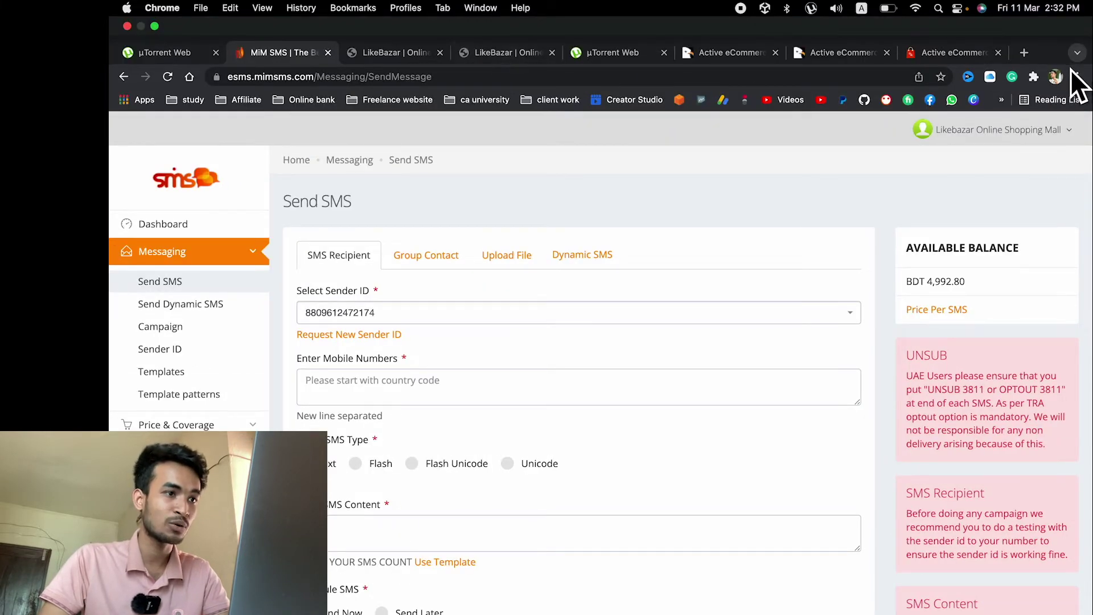
click(1078, 76)
click(1002, 131)
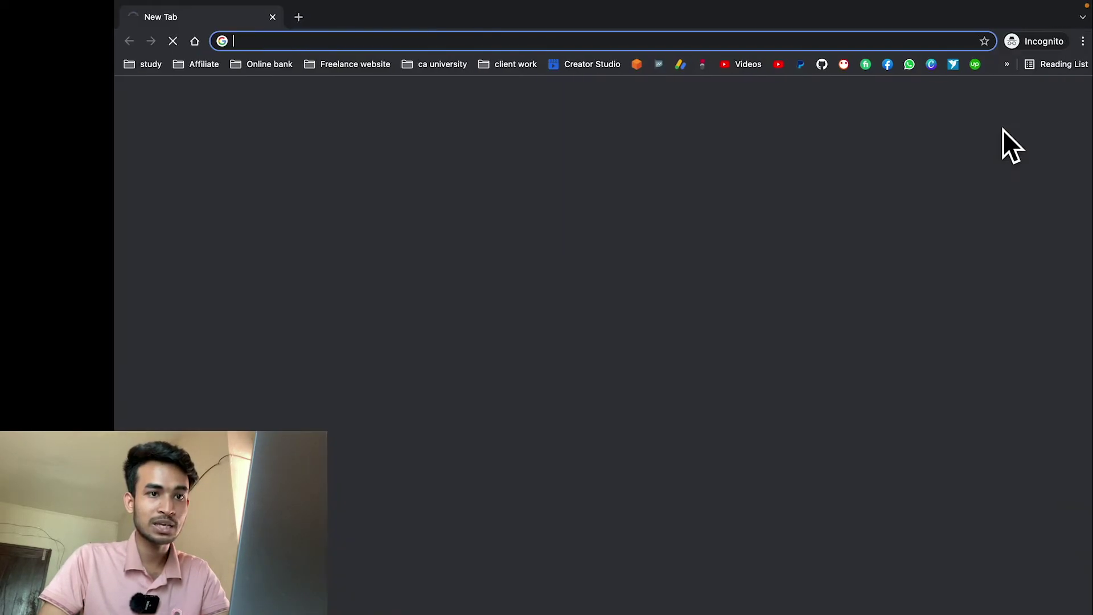
text(lik)
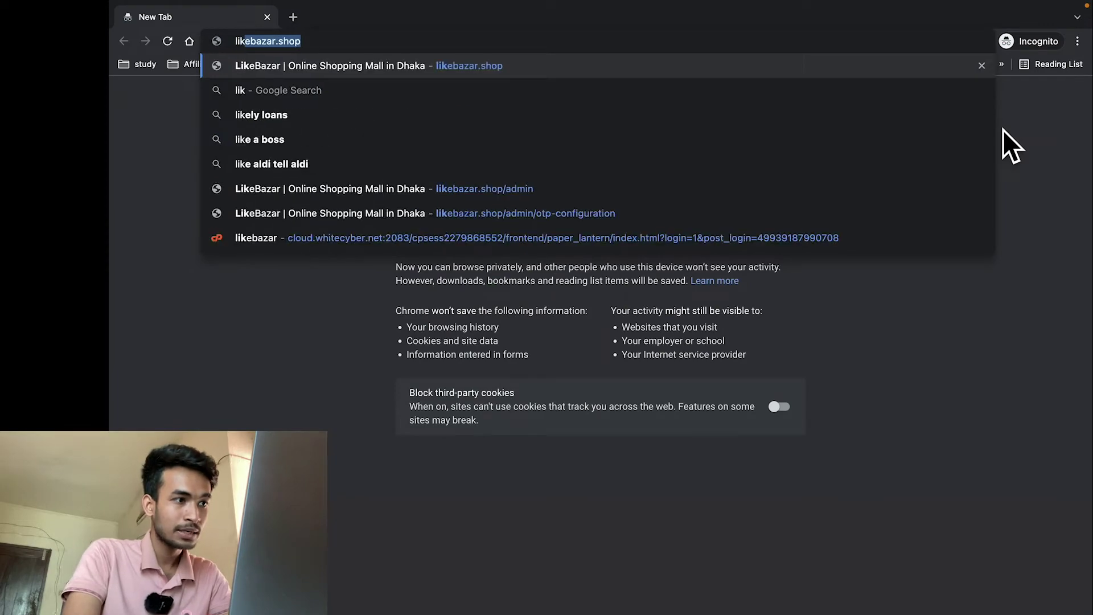
key(Return)
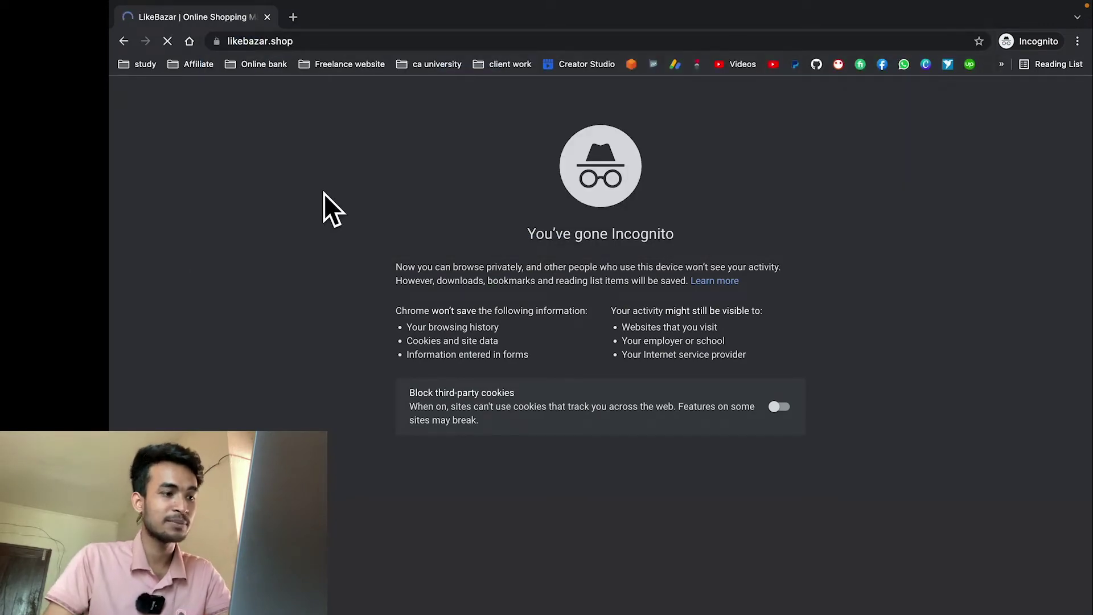
Step: Browse the LikeBazar home page, then click into the registration form's Full Name field
scroll(667, 319, down, 1)
scroll(668, 319, down, 5)
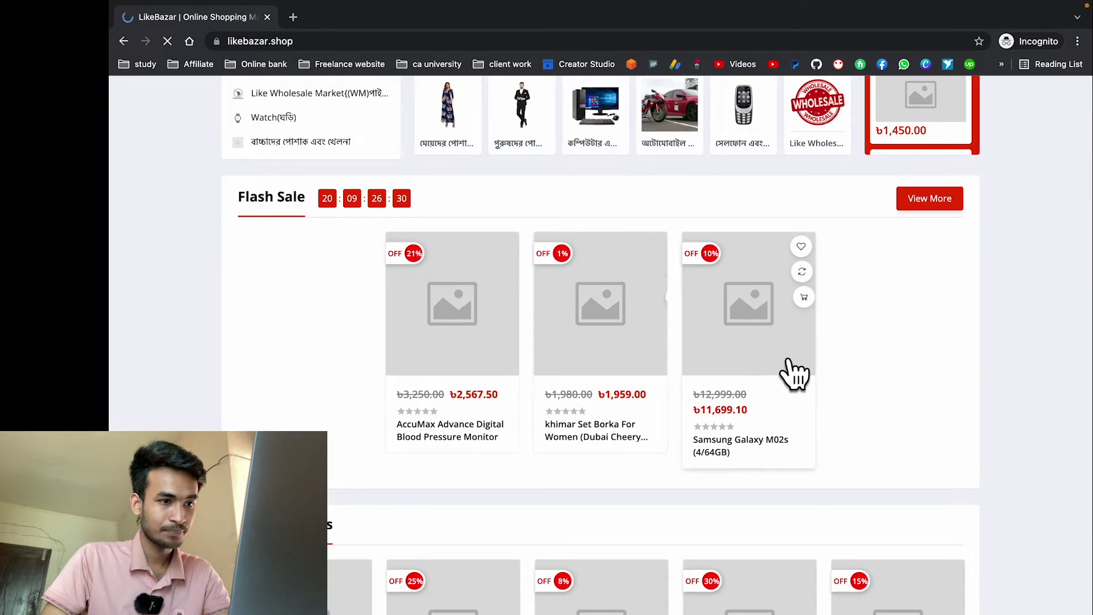
scroll(804, 314, down, 5)
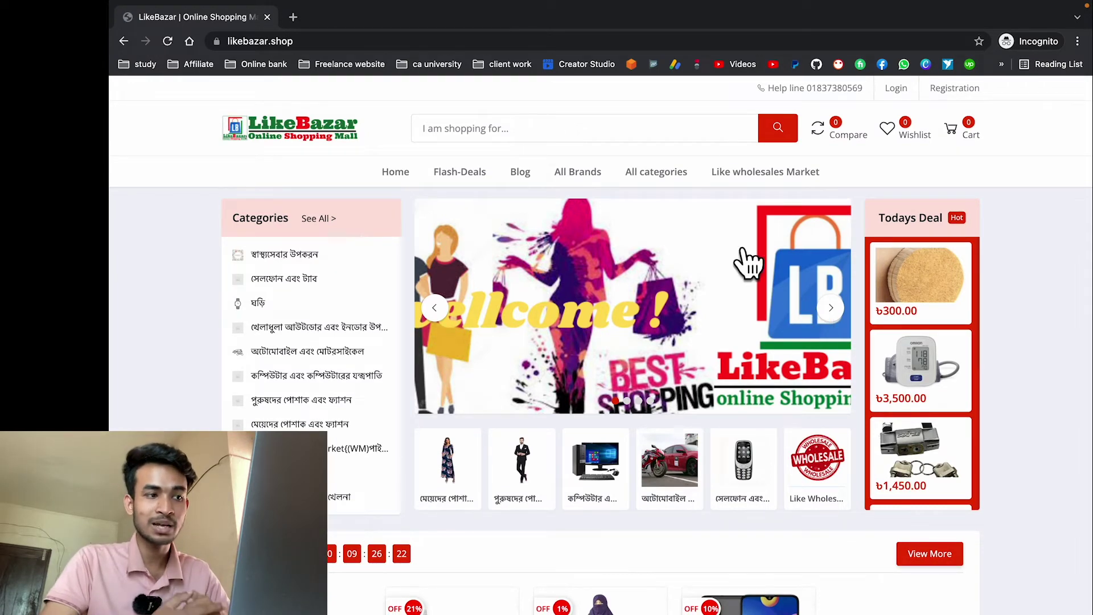
scroll(747, 262, down, 10)
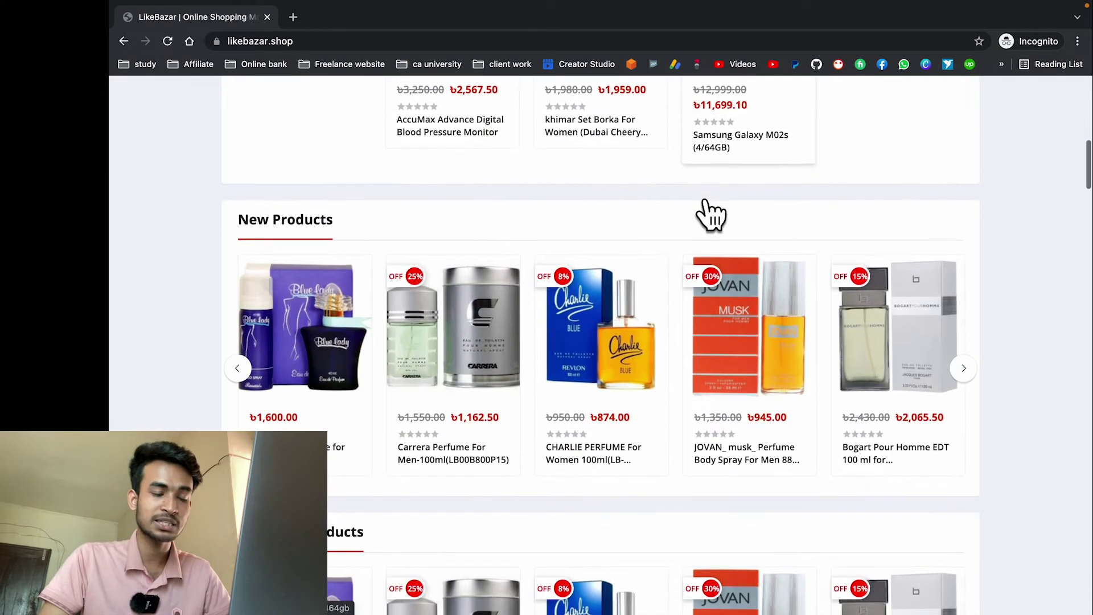
scroll(710, 215, down, 6)
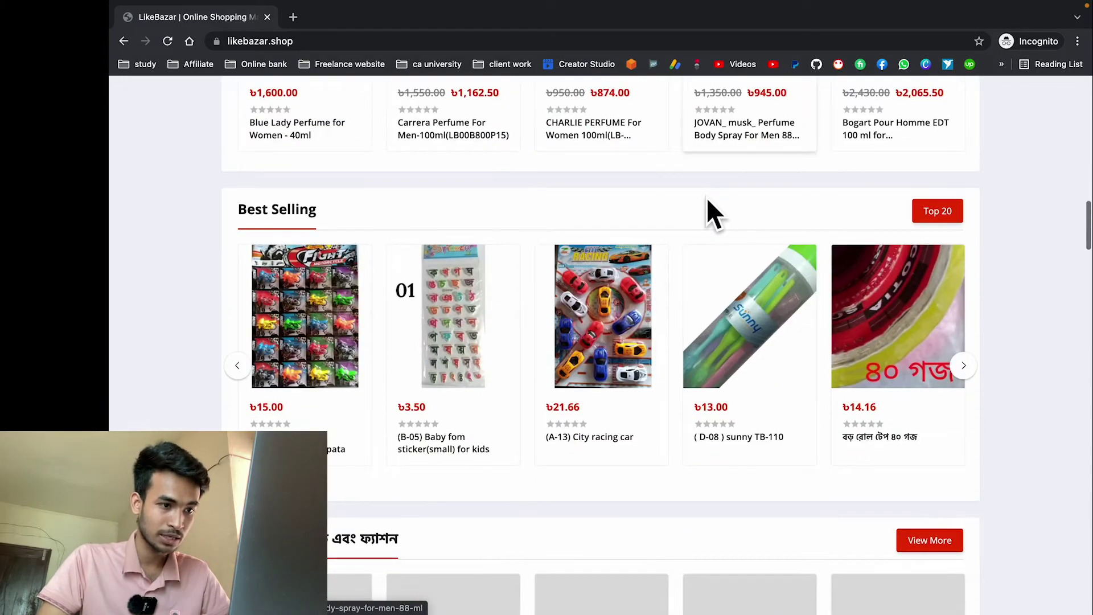
key(super+r)
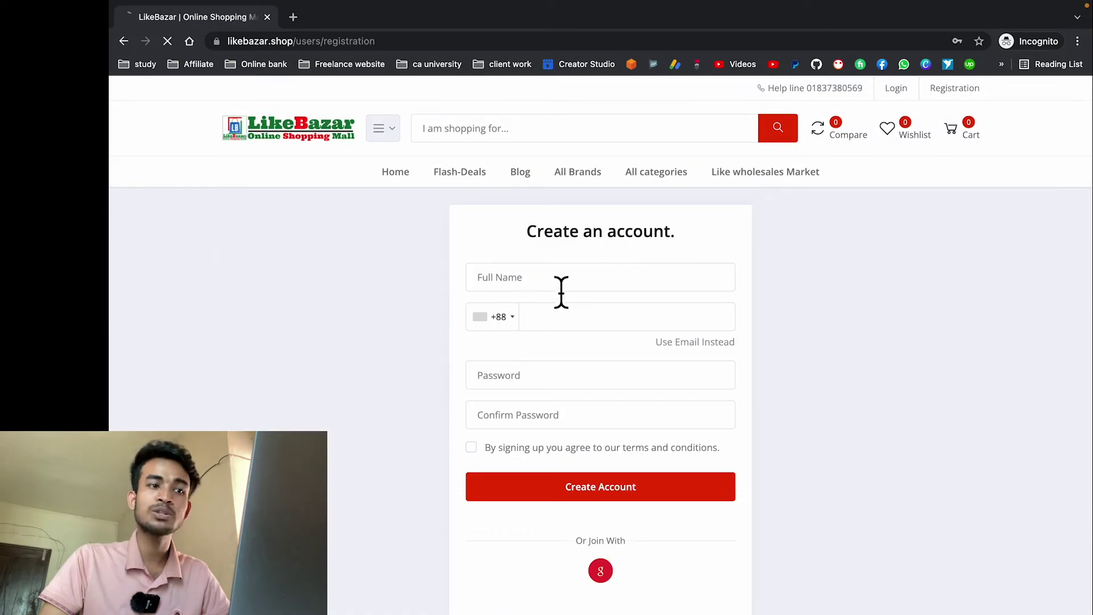
click(557, 282)
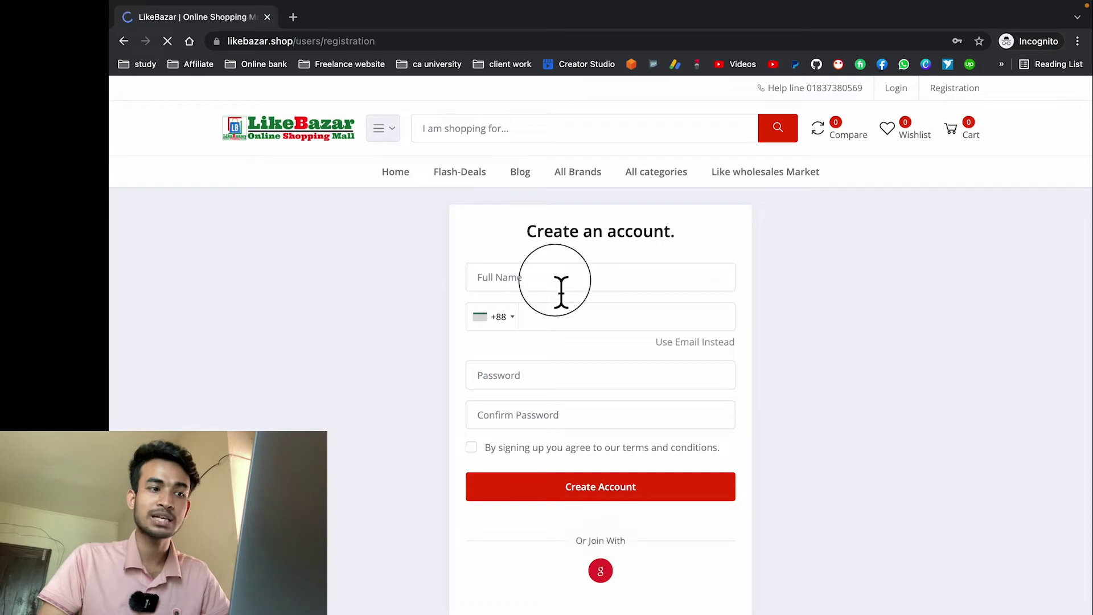
click(293, 298)
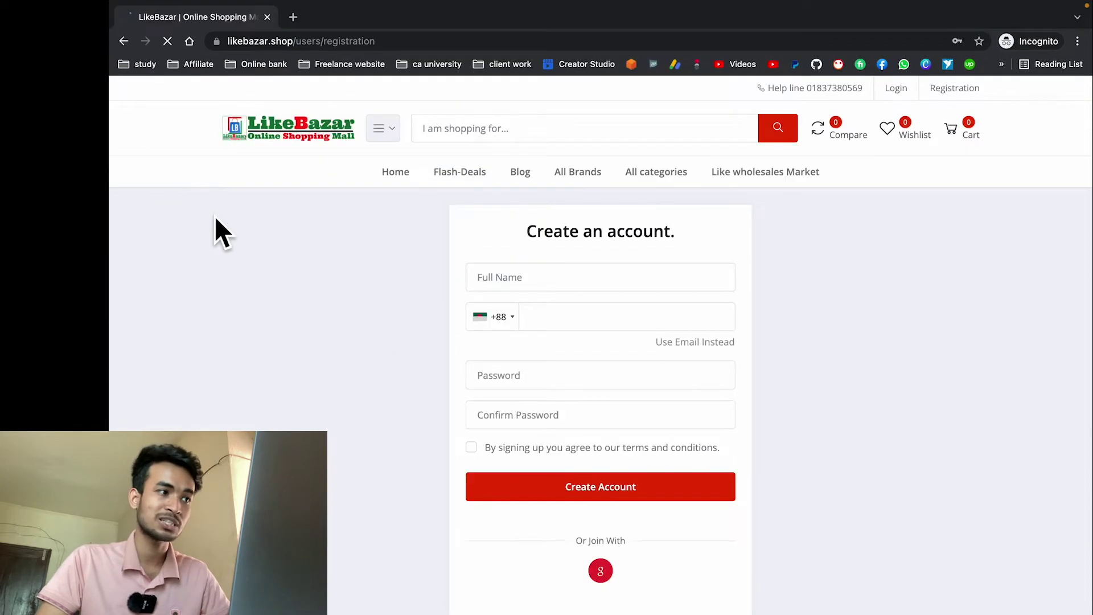
mouse_move(117, 6)
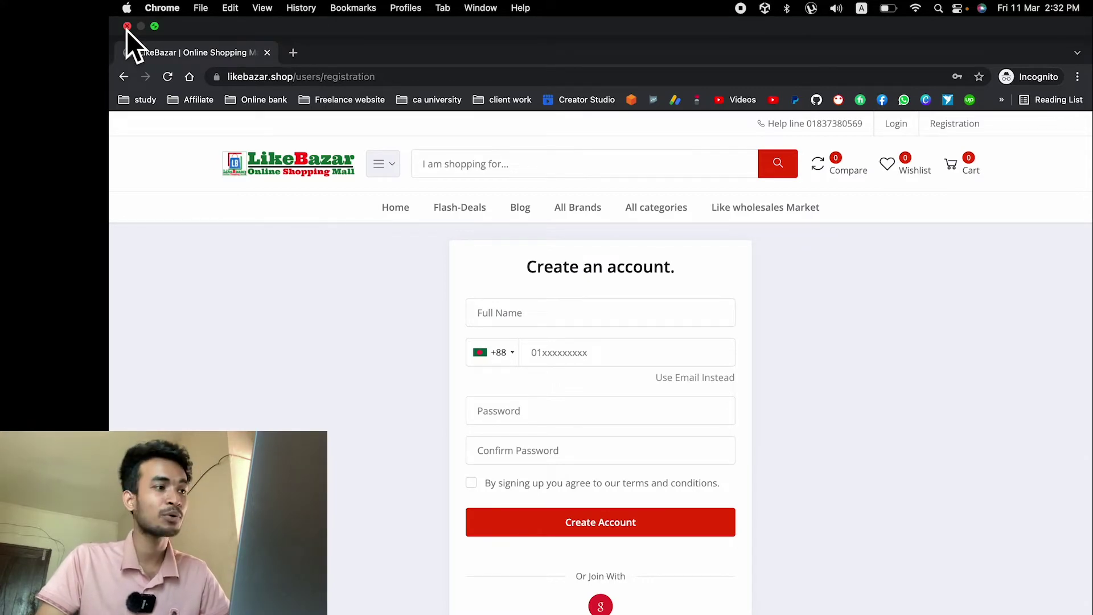
Step: Close the private window and put a welcome-to-LikeBazar verification message into the SMS content
click(127, 27)
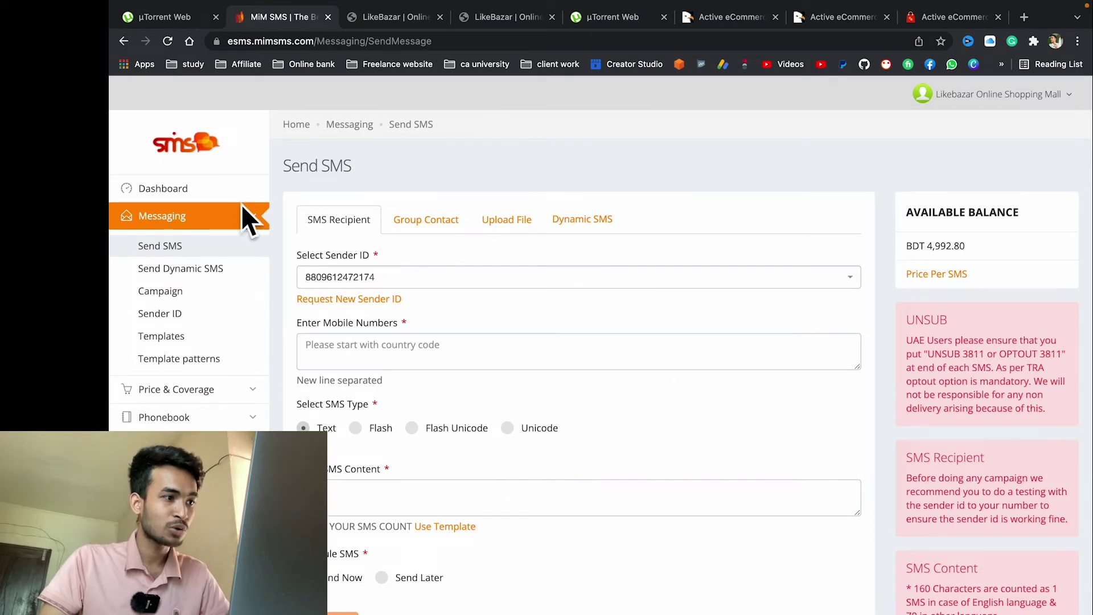
click(496, 350)
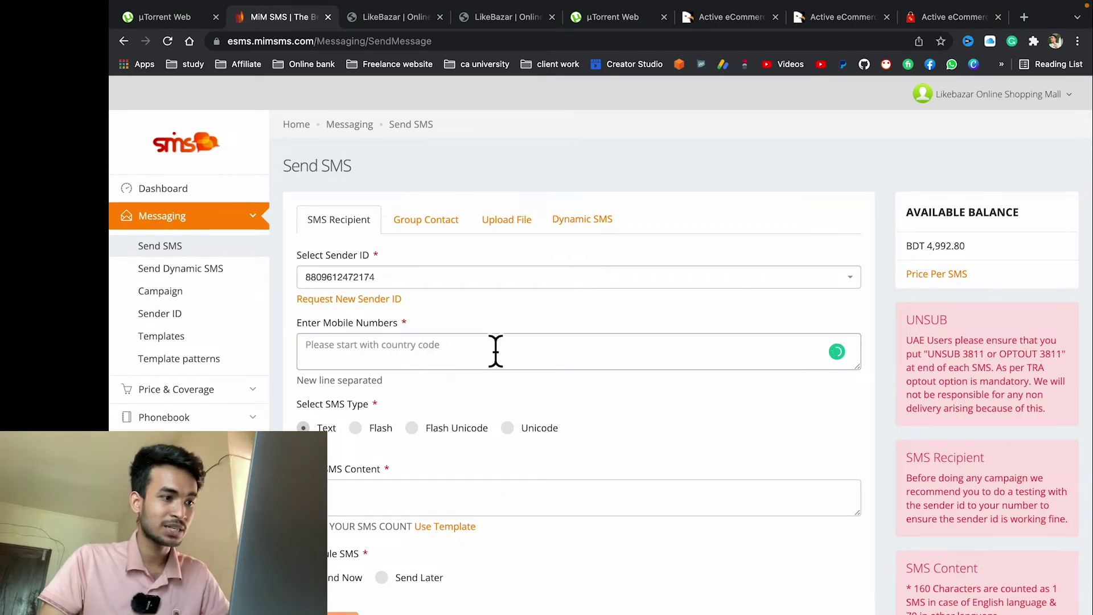
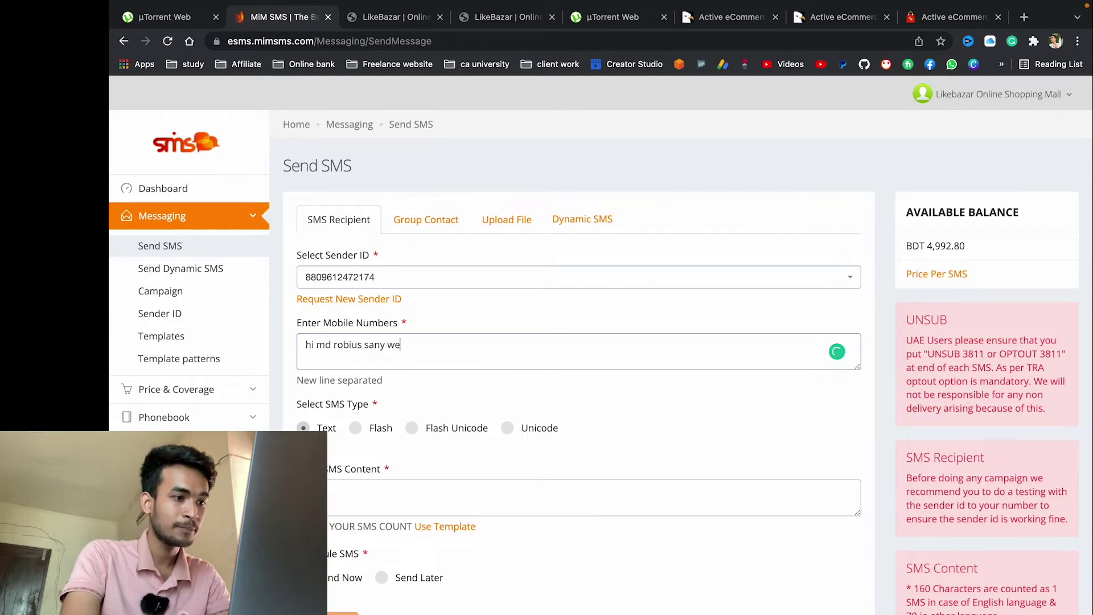
text(ll come to likebazar )
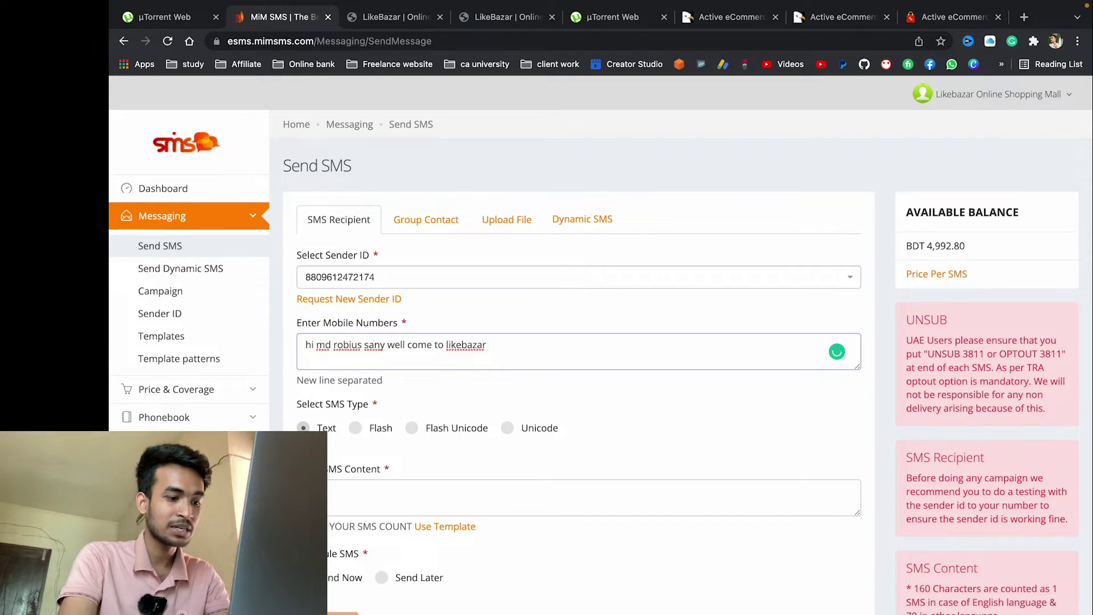
text(thankj you sing)
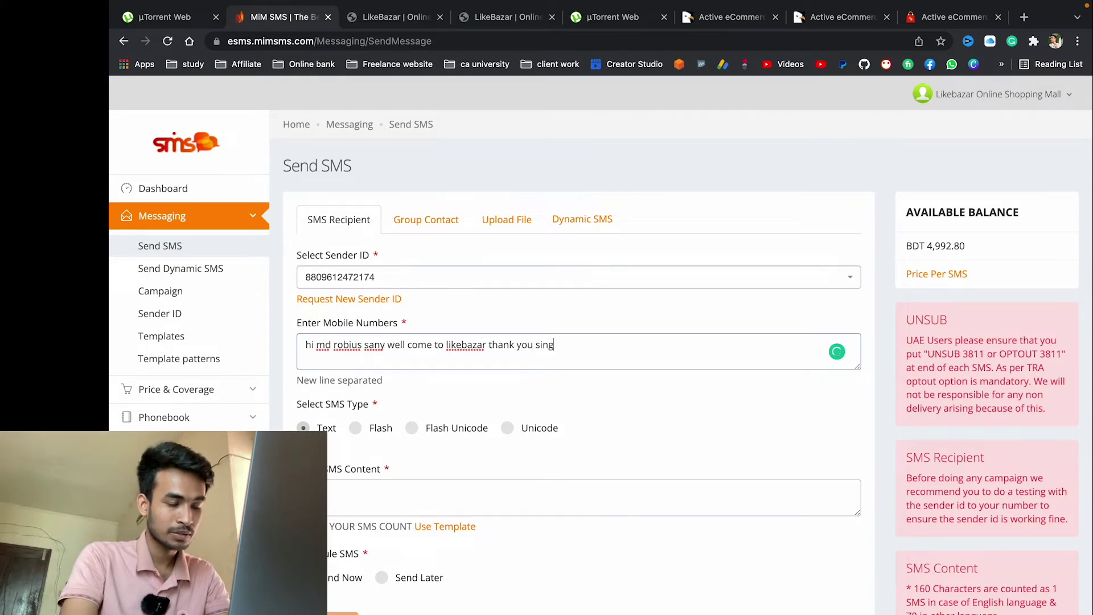
text(up your)
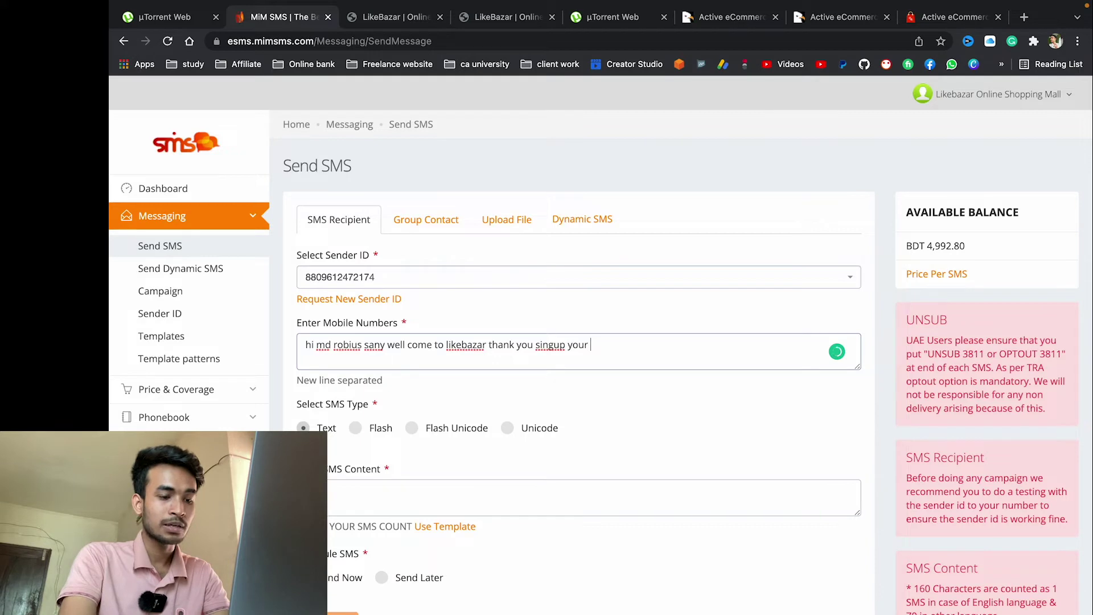
text( verification 012453)
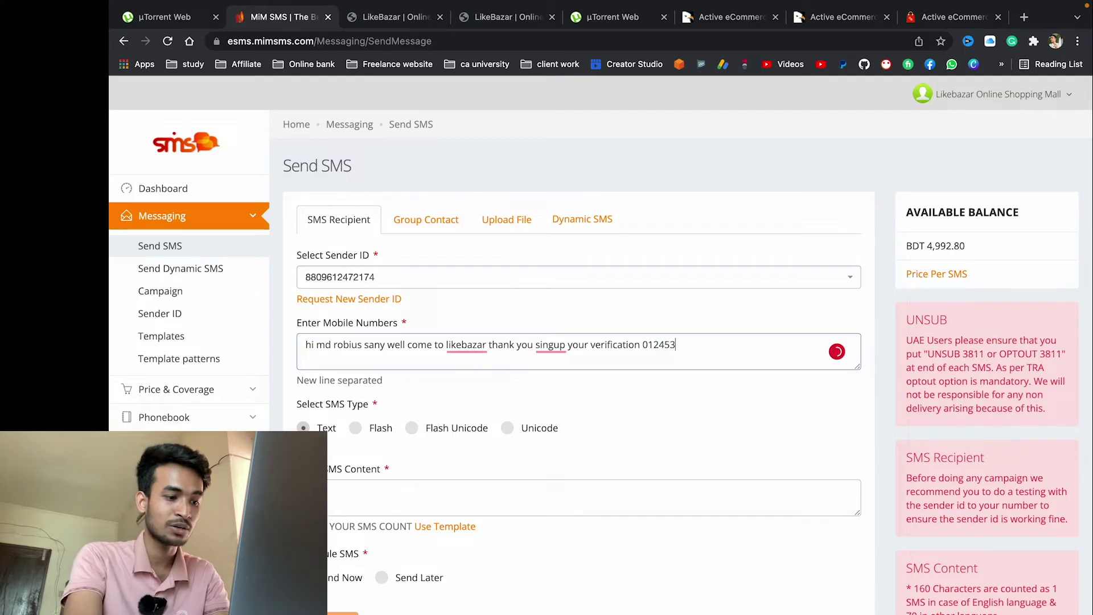
scroll(493, 336, down, 3)
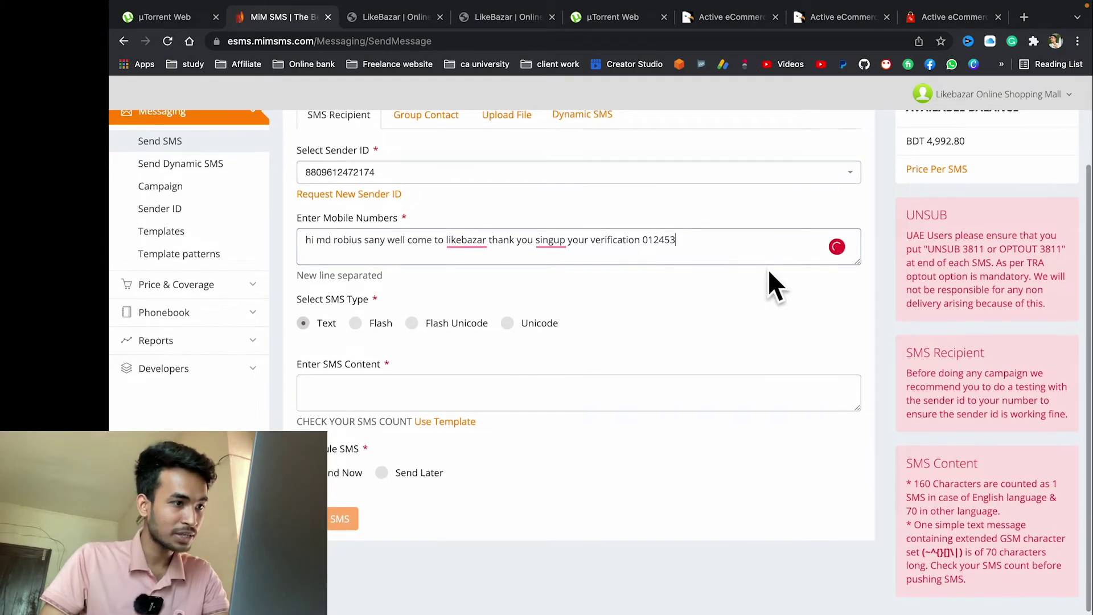
drag(705, 244, 248, 245)
key(ctrl+x)
click(430, 398)
key(ctrl+v)
Step: Enter the recipient's mobile number with the +88 country prefix
click(382, 251)
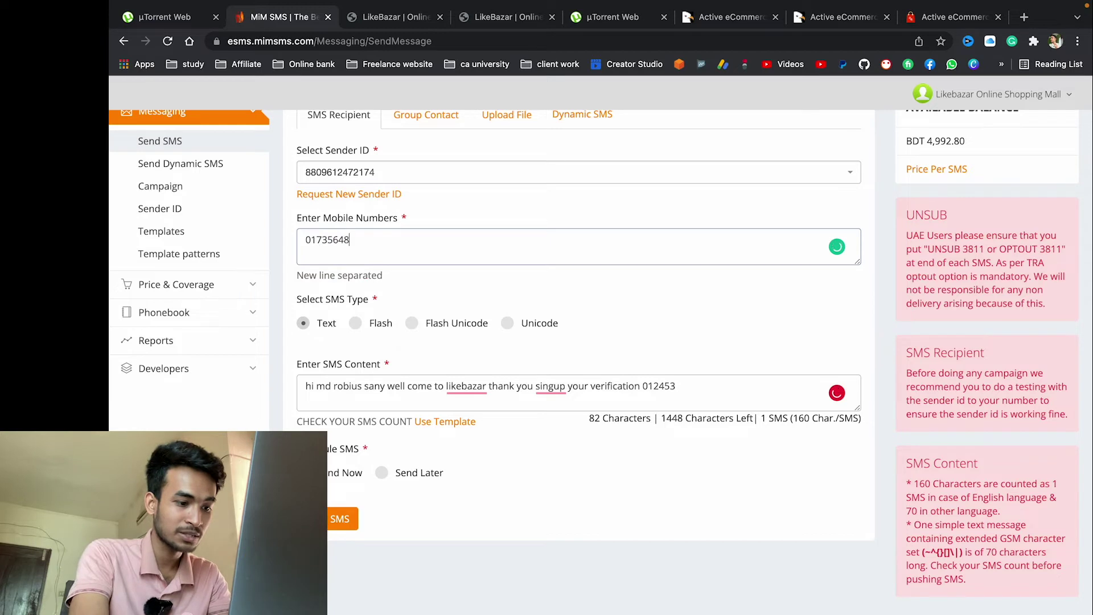
click(306, 240)
text(+88)
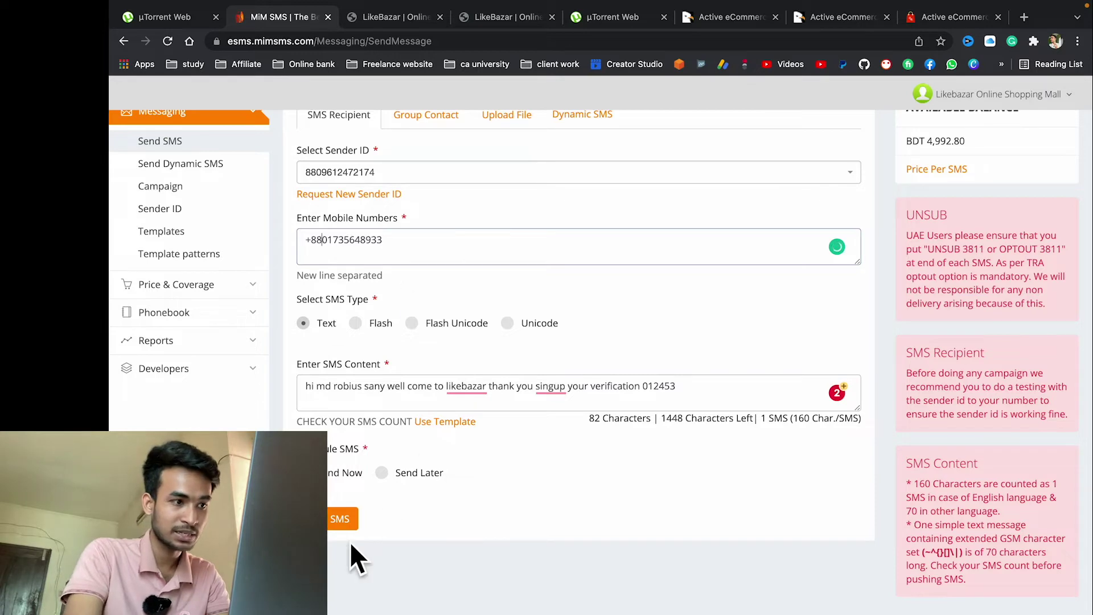
Step: Attempt to send the SMS, clear the rejected message content, and open a new tab
click(339, 518)
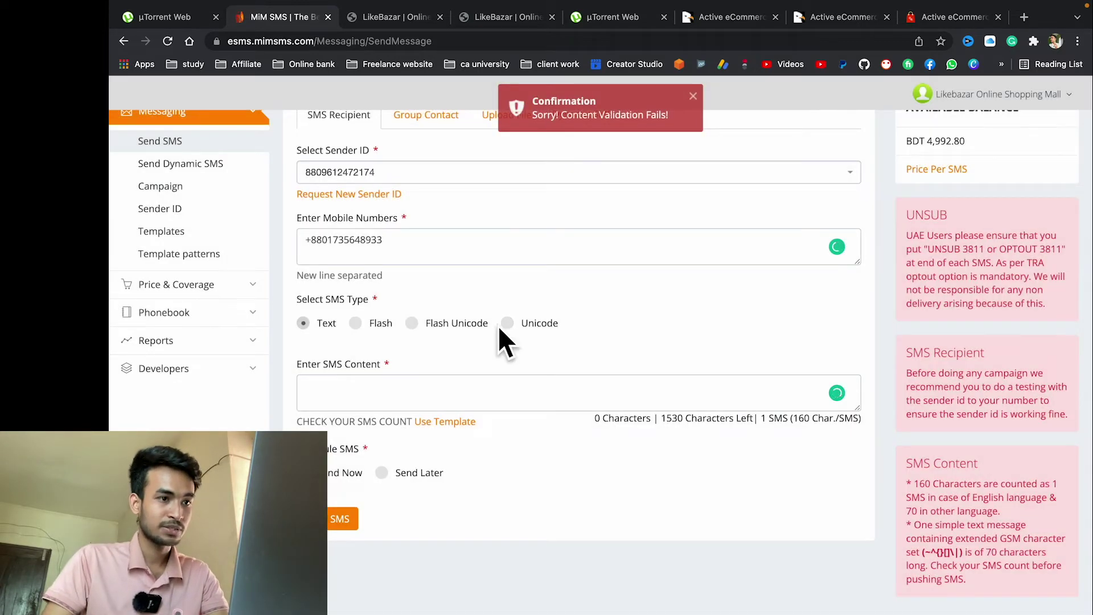
click(400, 403)
key(super+v)
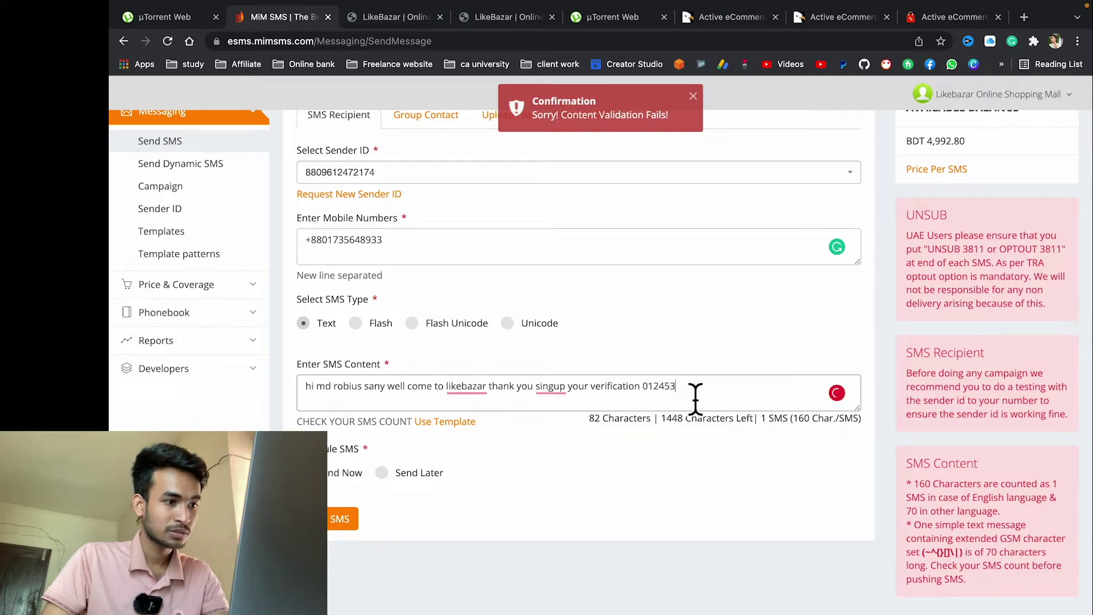
key(super+a)
key(BackSpace)
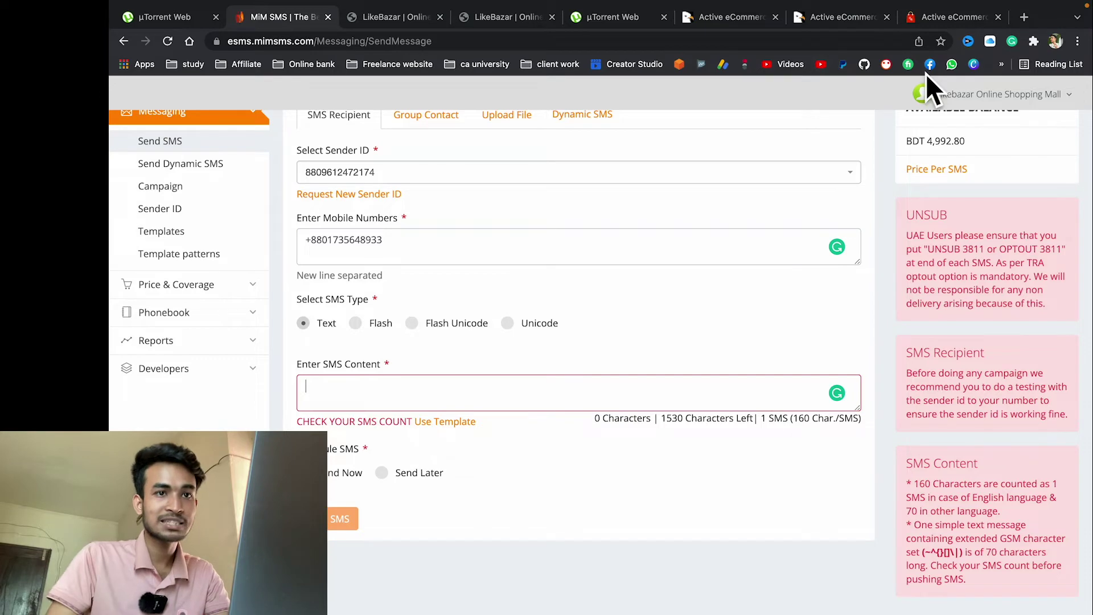
click(1022, 17)
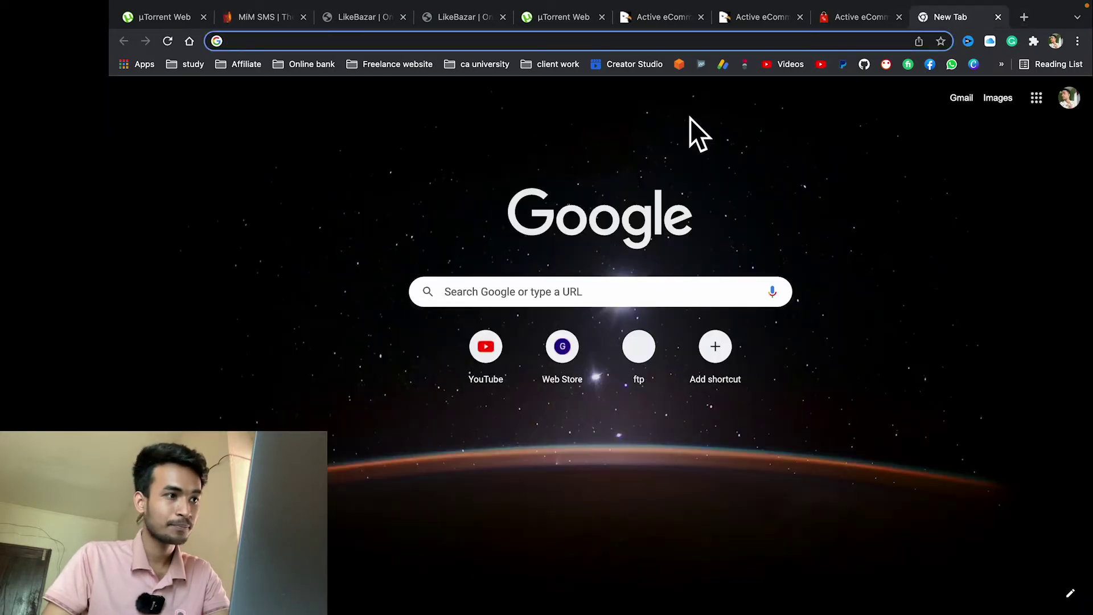
Step: In Google Translate, write a Bengali thank-you for signing up to LikeBazar and select it
text(tra')
key(BackSpace)
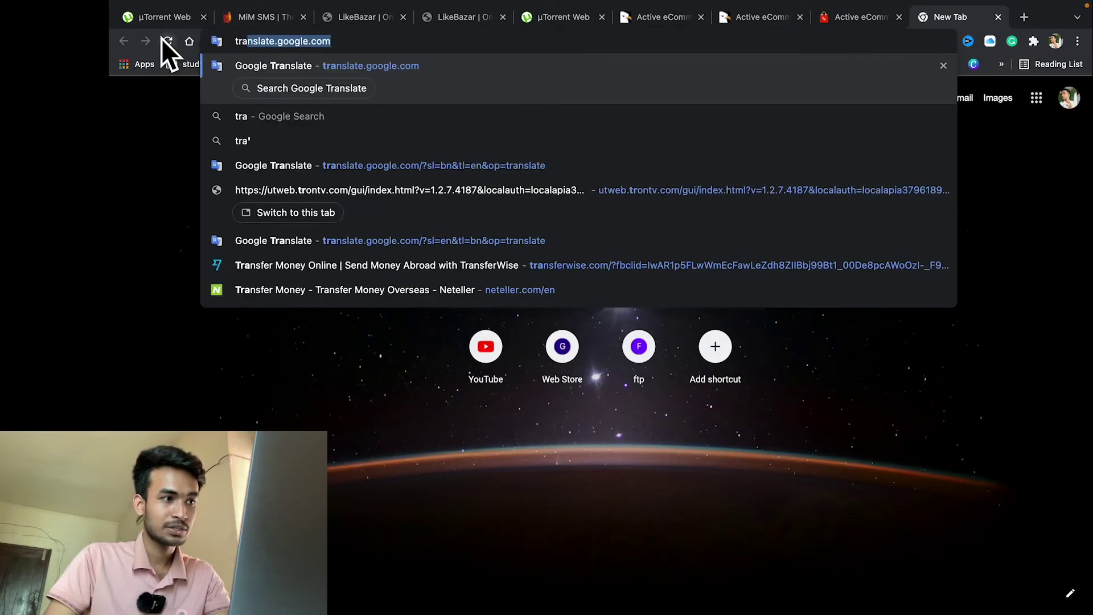
key(Return)
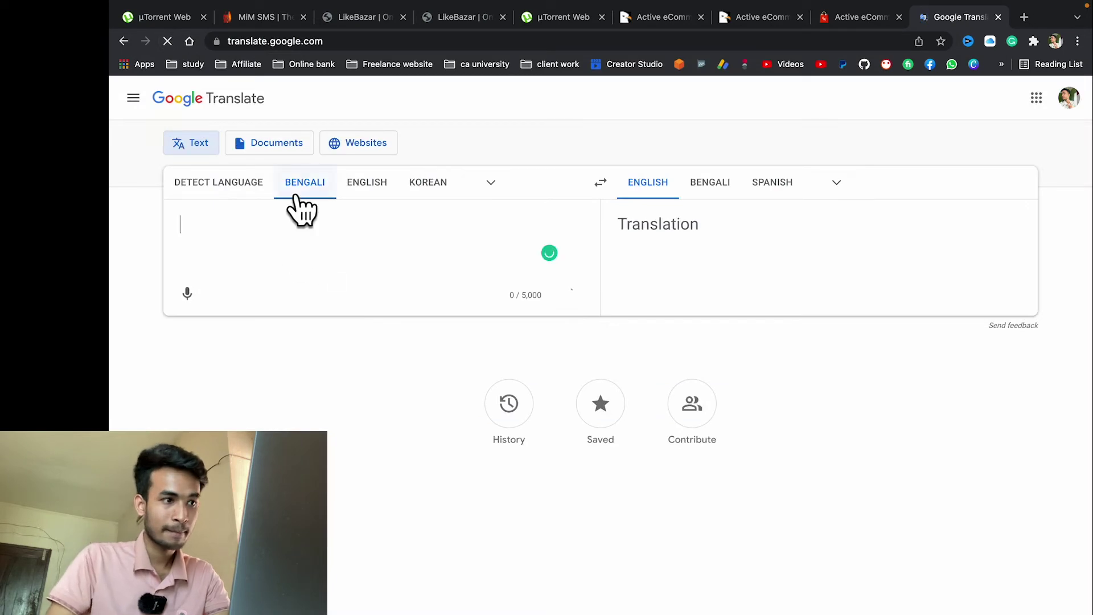
text(apnak)
key(BackSpace)
text(র)
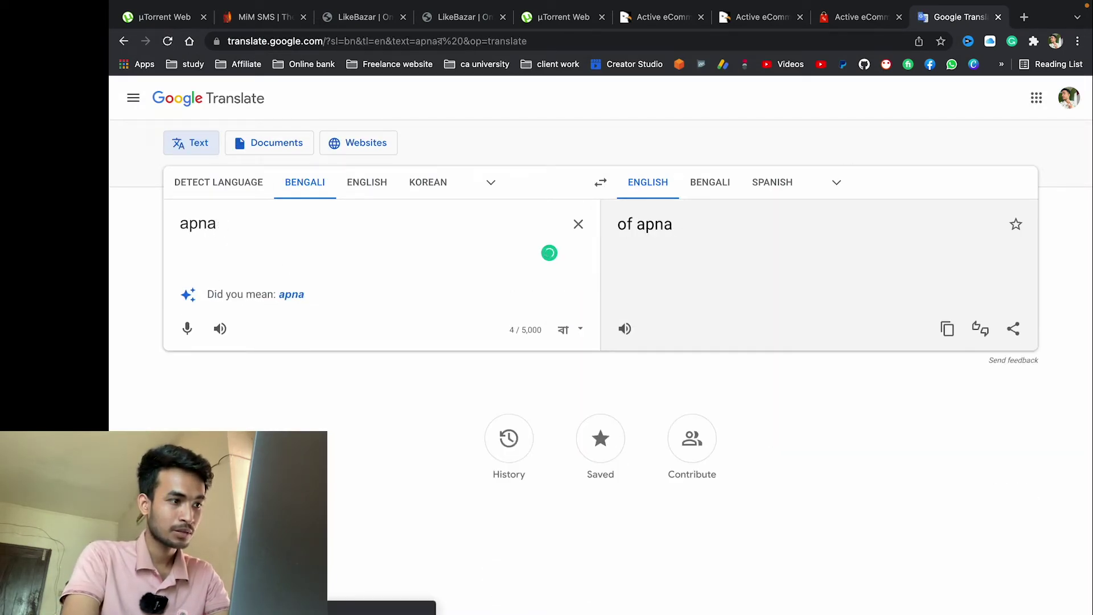
key(BackSpace)
key(BackSpace)
key(BackSpace)
key(BackSpace)
text(ap)
key(BackSpace)
key(BackSpace)
text(apanake )
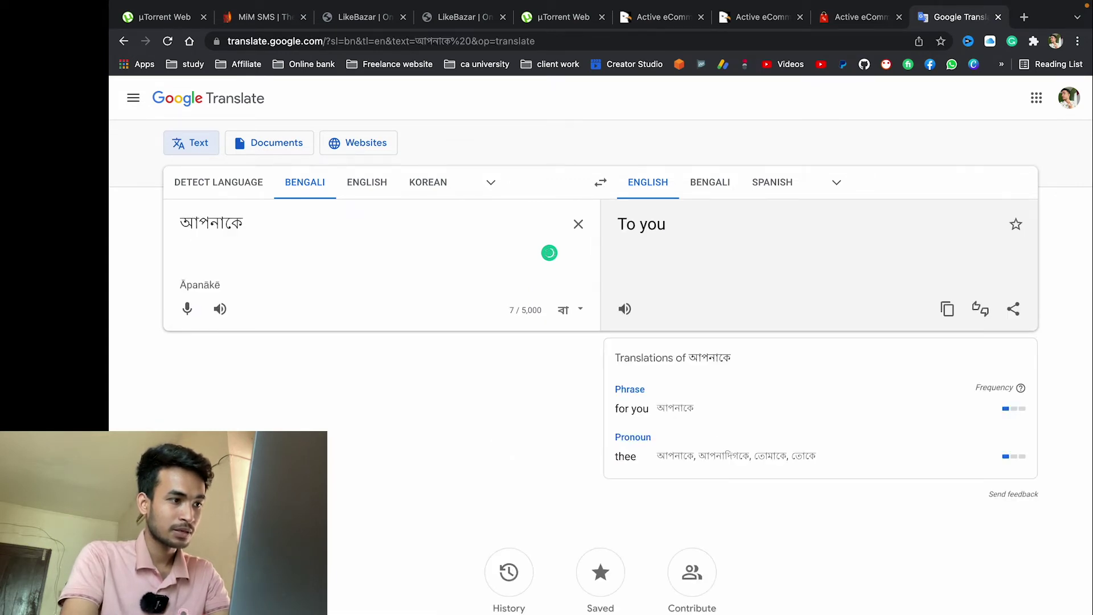
text(donnobad)
key(Escape)
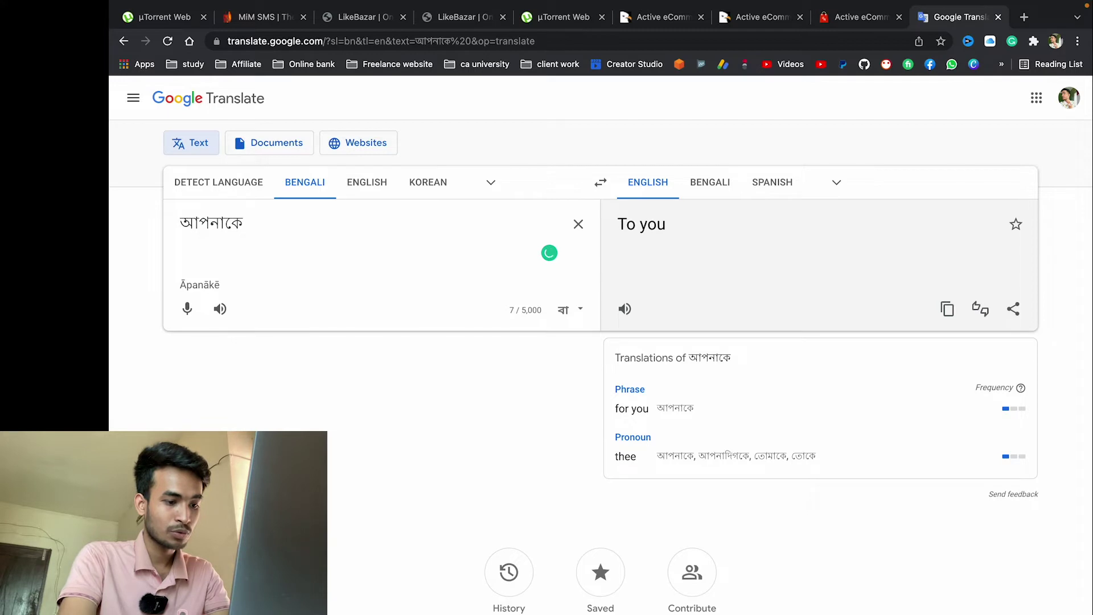
text(like5)
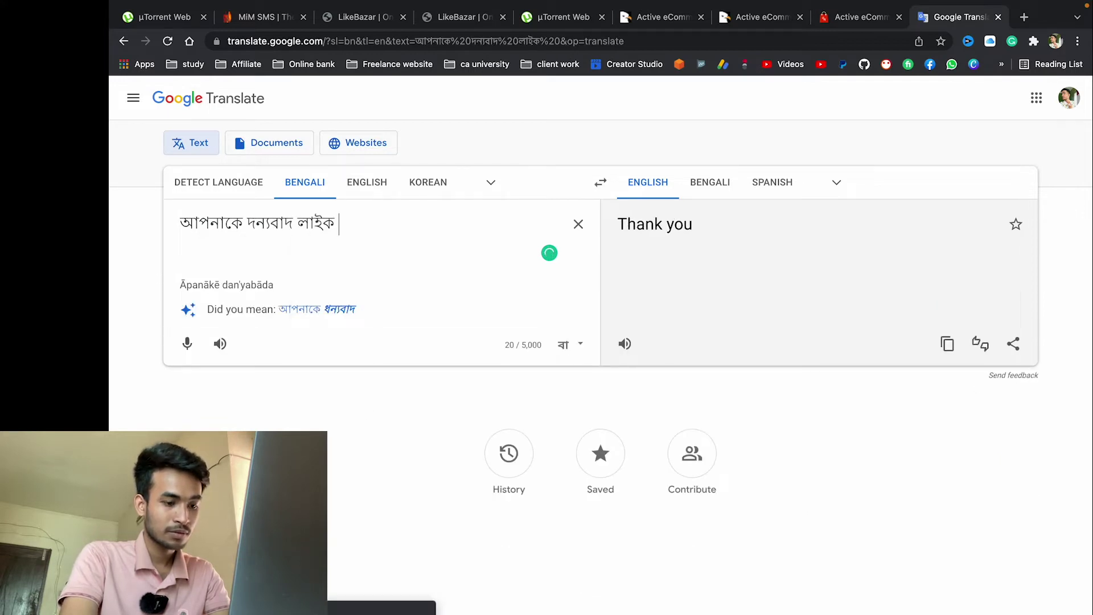
text( bajar a singup )
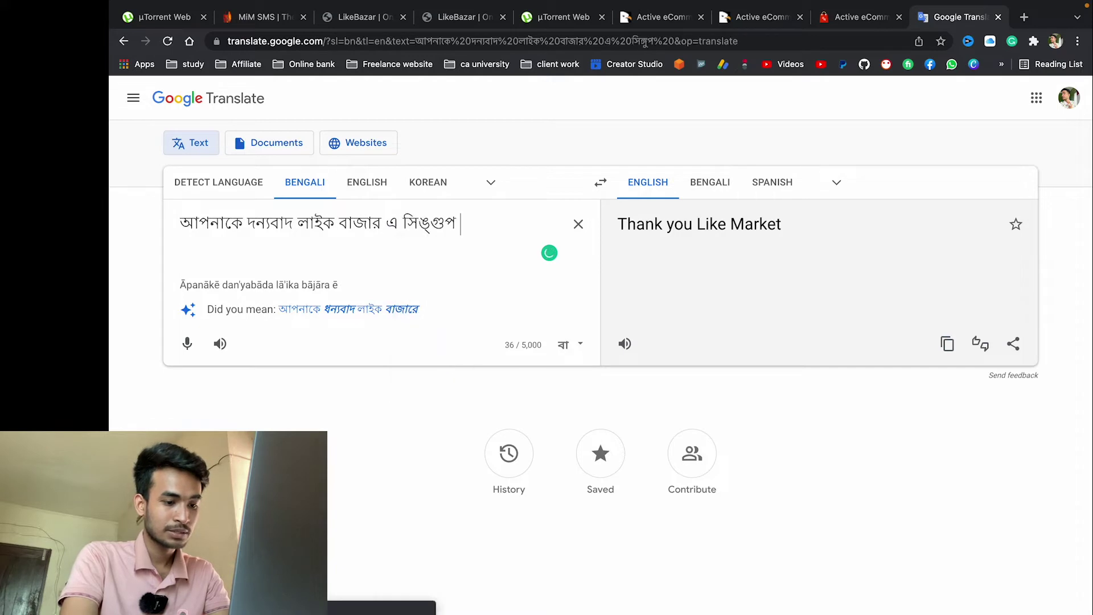
text(korar jonno)
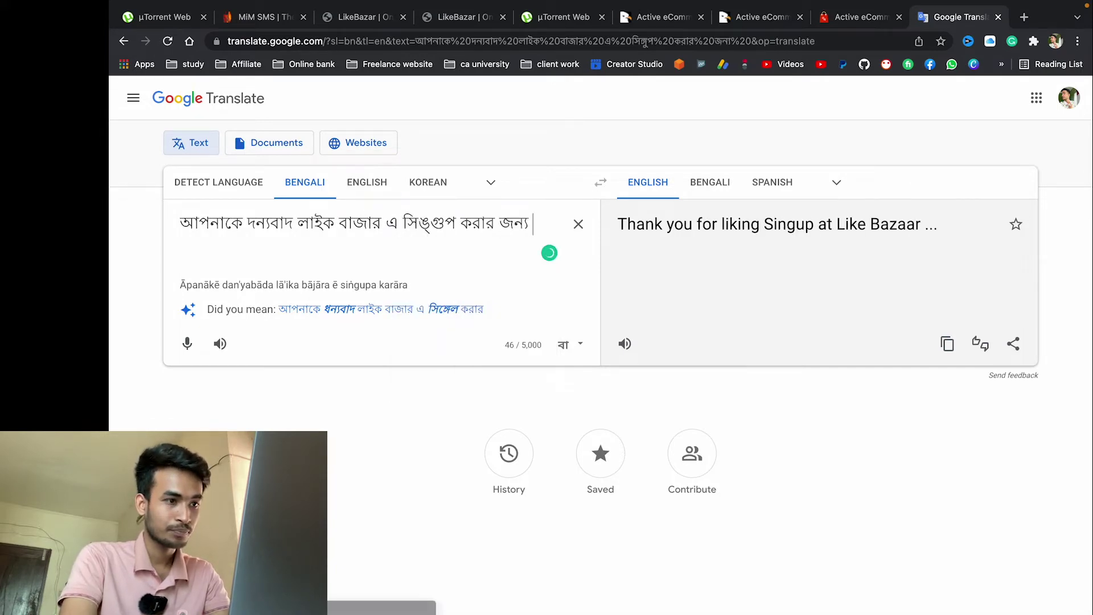
key(super+a)
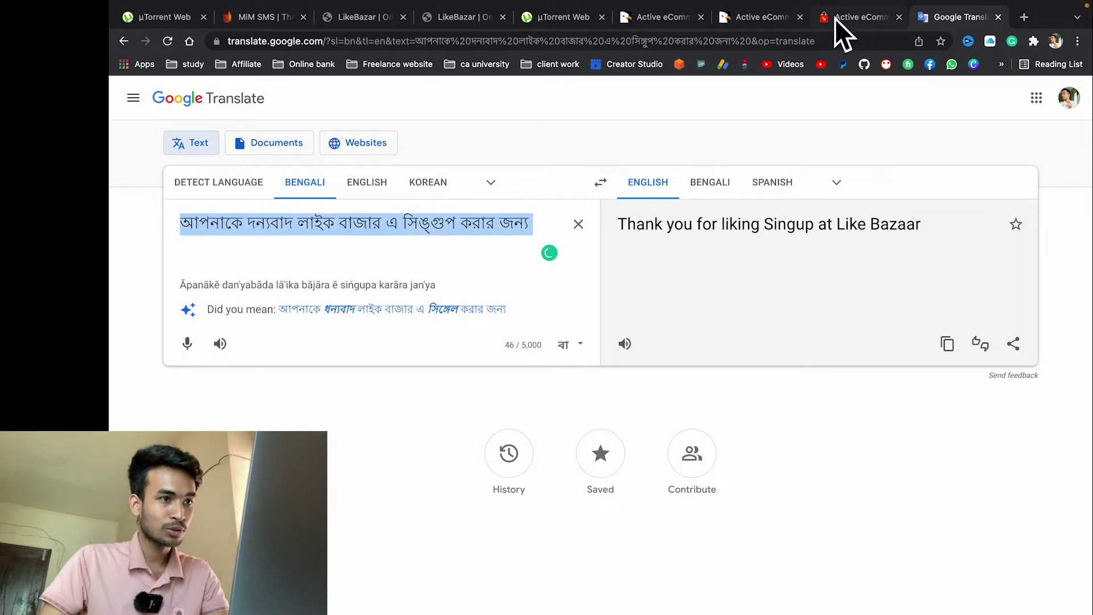
Step: Paste the Bengali thank-you text into the MiM SMS content and send the test SMS
click(294, 18)
click(359, 404)
key(super+v)
click(339, 519)
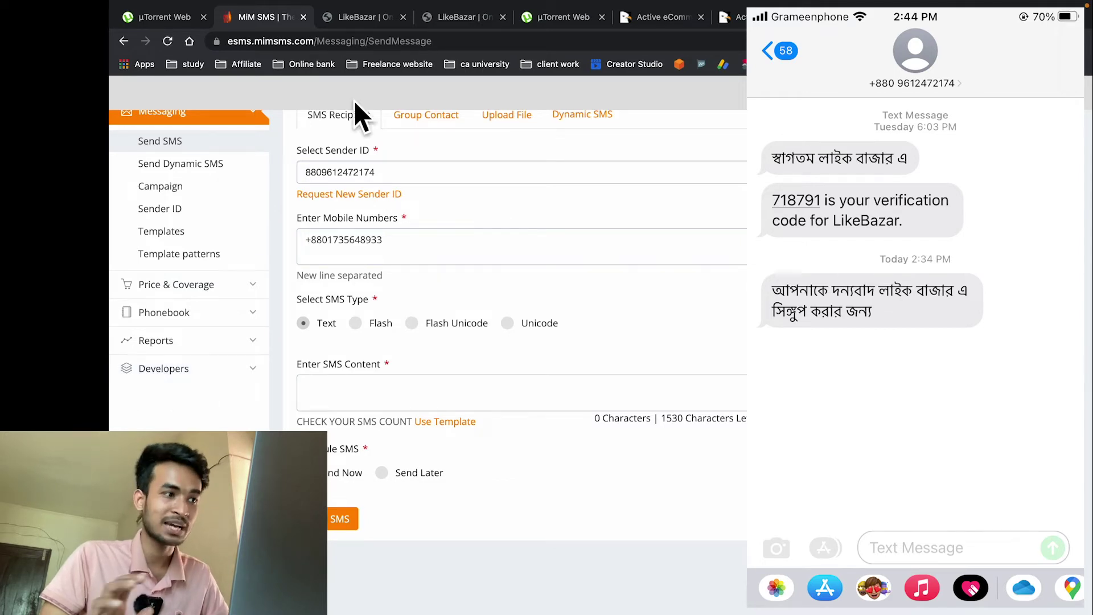
Step: Scroll through LikeBazar admin's All Customers list and collapse the Customers menu in the sidebar
click(359, 17)
scroll(221, 410, down, 3)
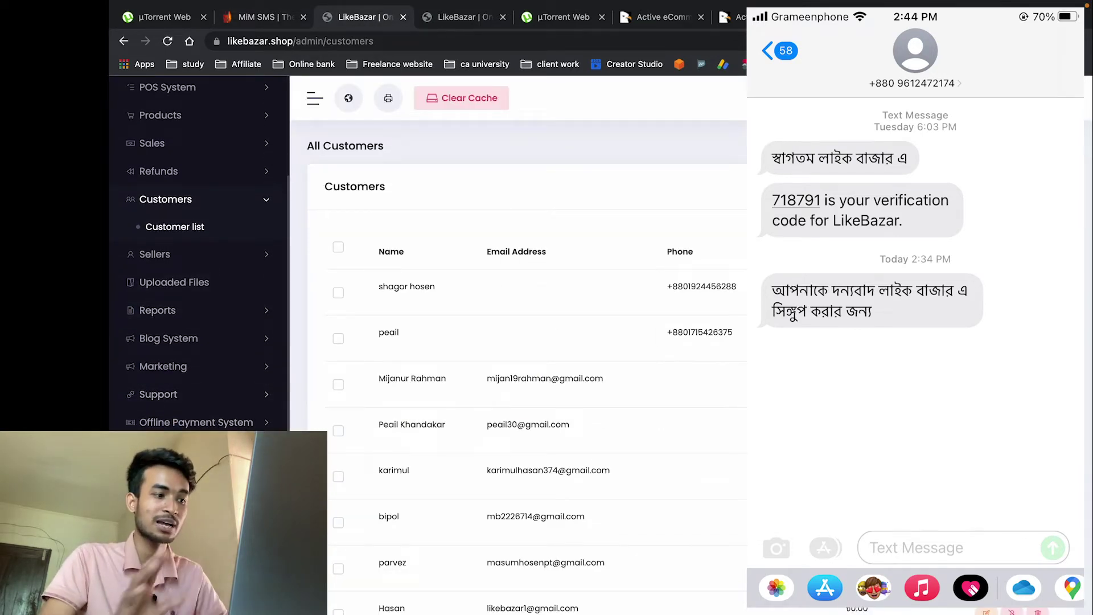
scroll(527, 365, down, 3)
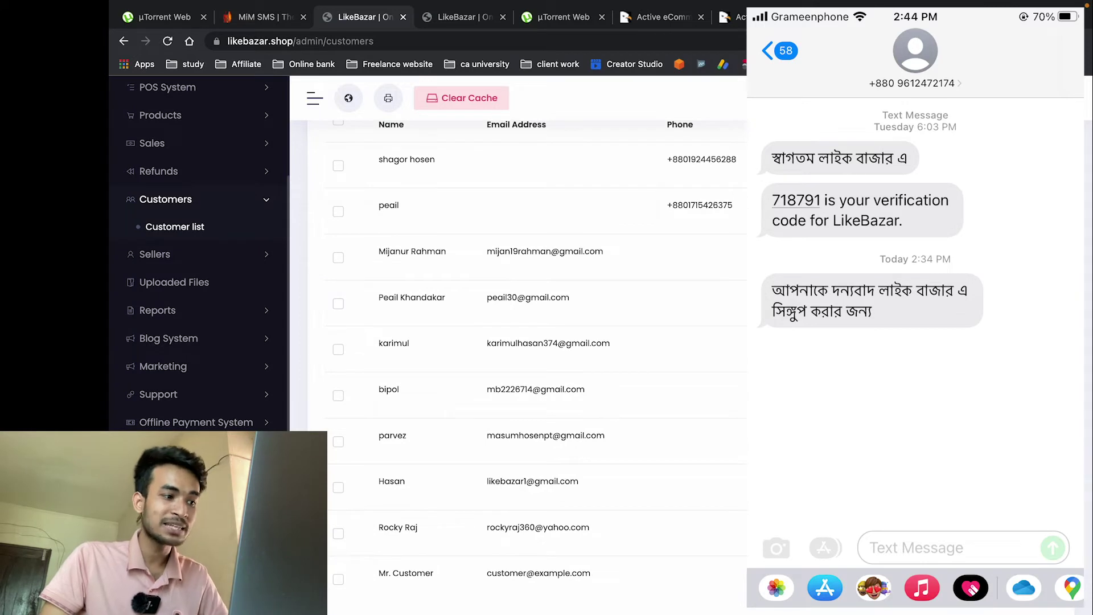
scroll(527, 365, down, 1)
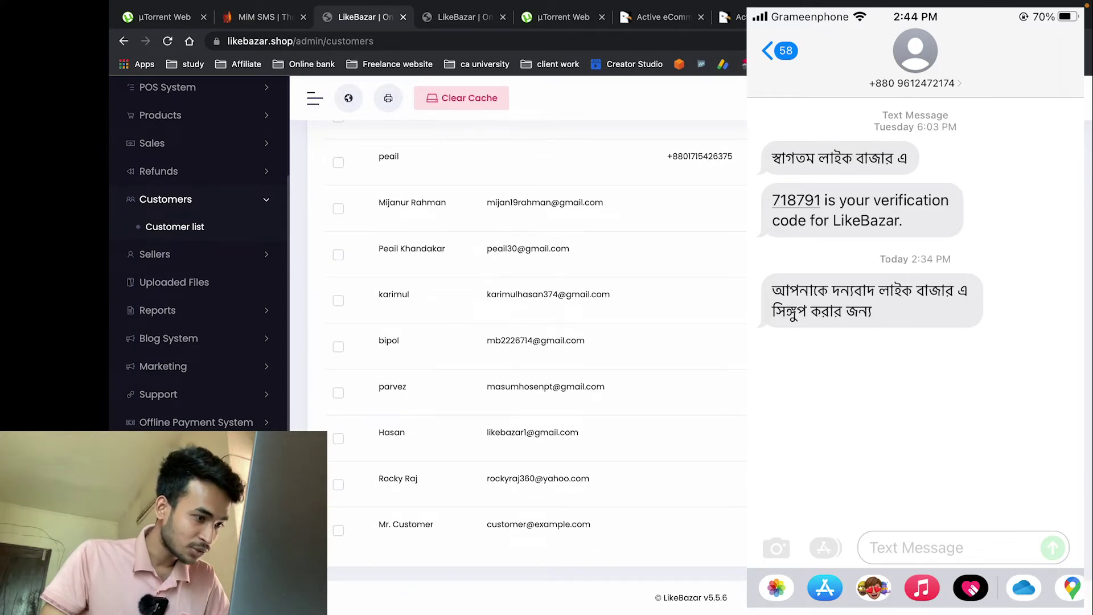
click(228, 198)
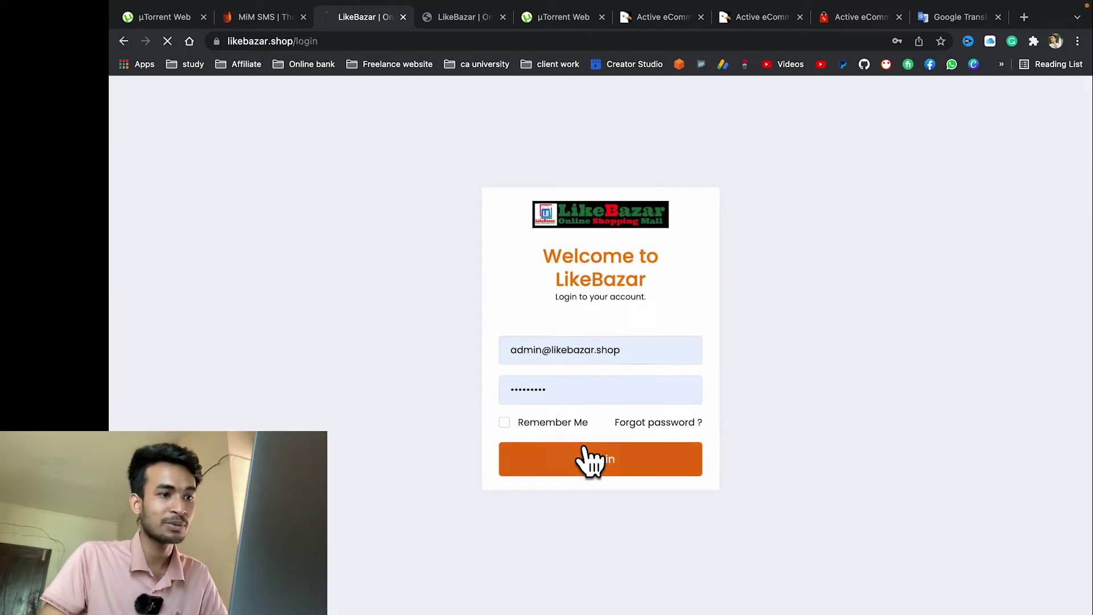
Step: Log back into the LikeBazar admin and confirm MIMSMS is switched on under Activate OTP
click(587, 459)
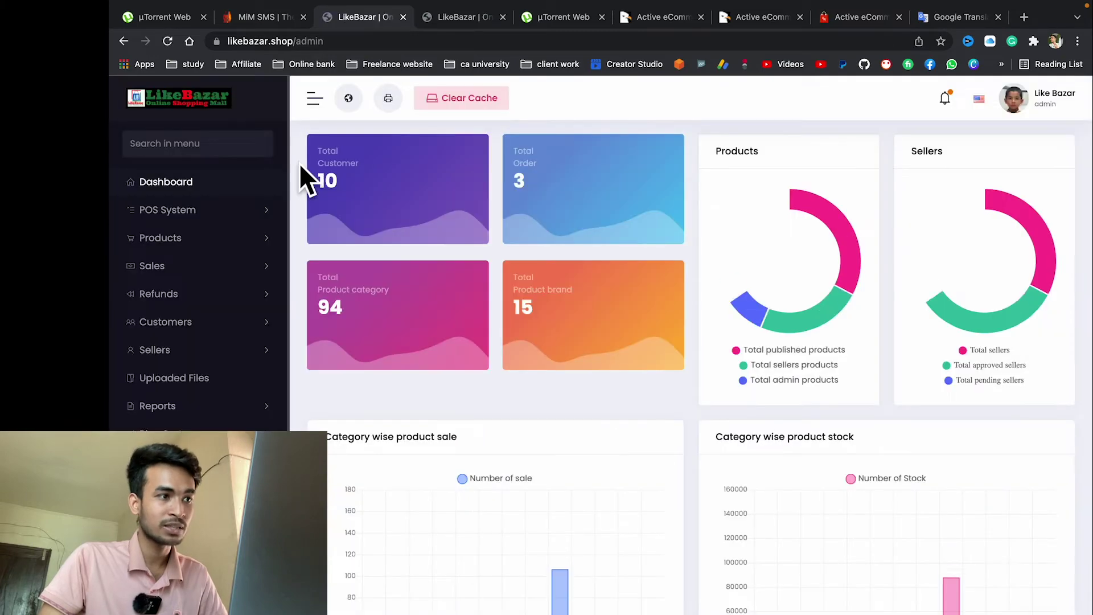
scroll(572, 319, down, 5)
scroll(571, 306, down, 4)
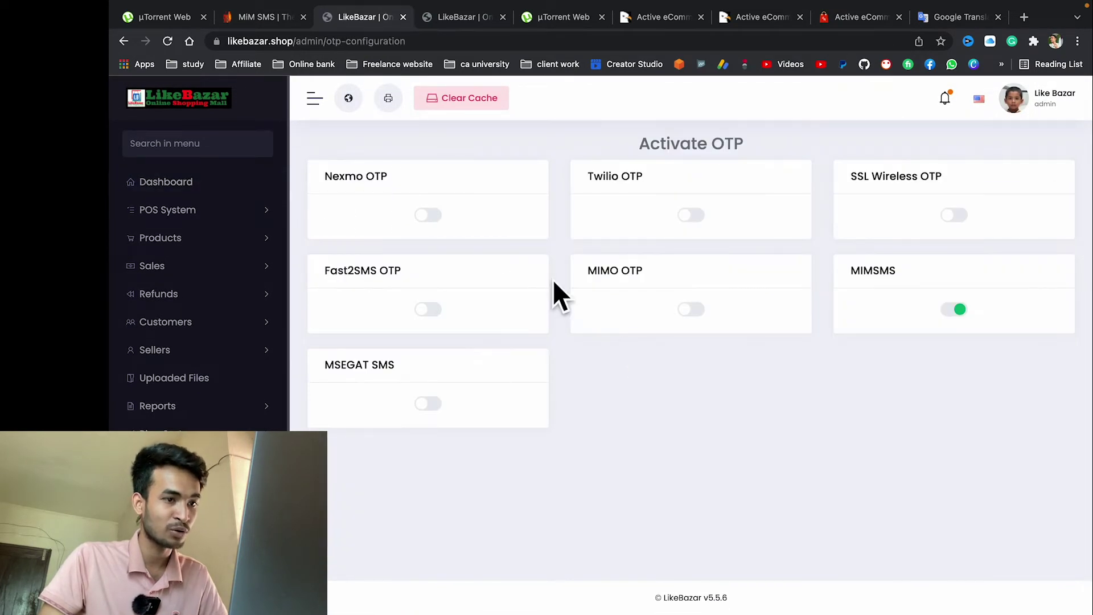
double_click(873, 273)
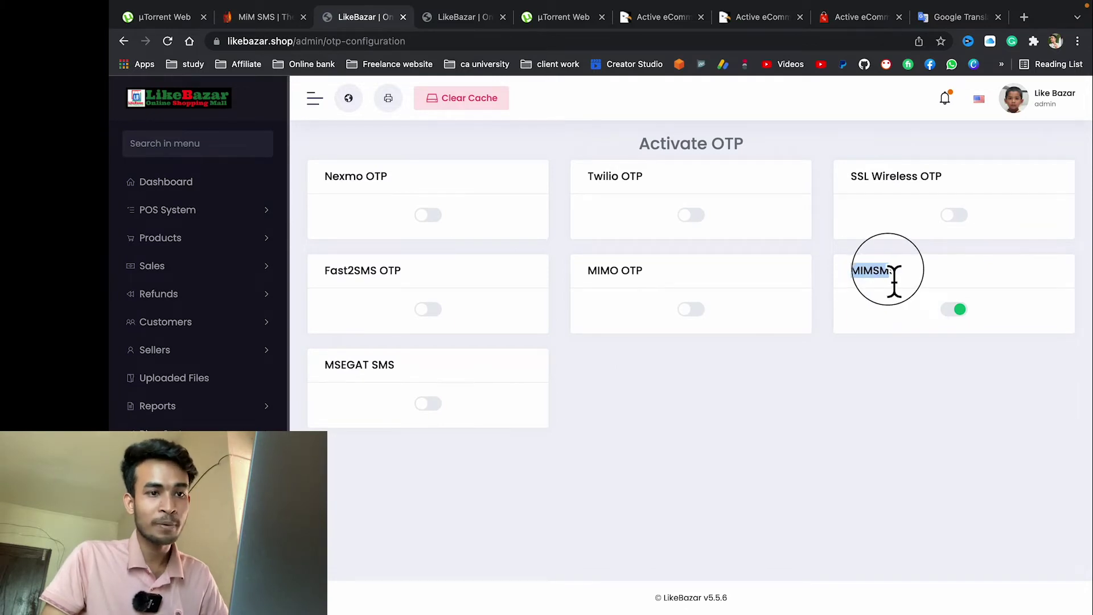
click(249, 19)
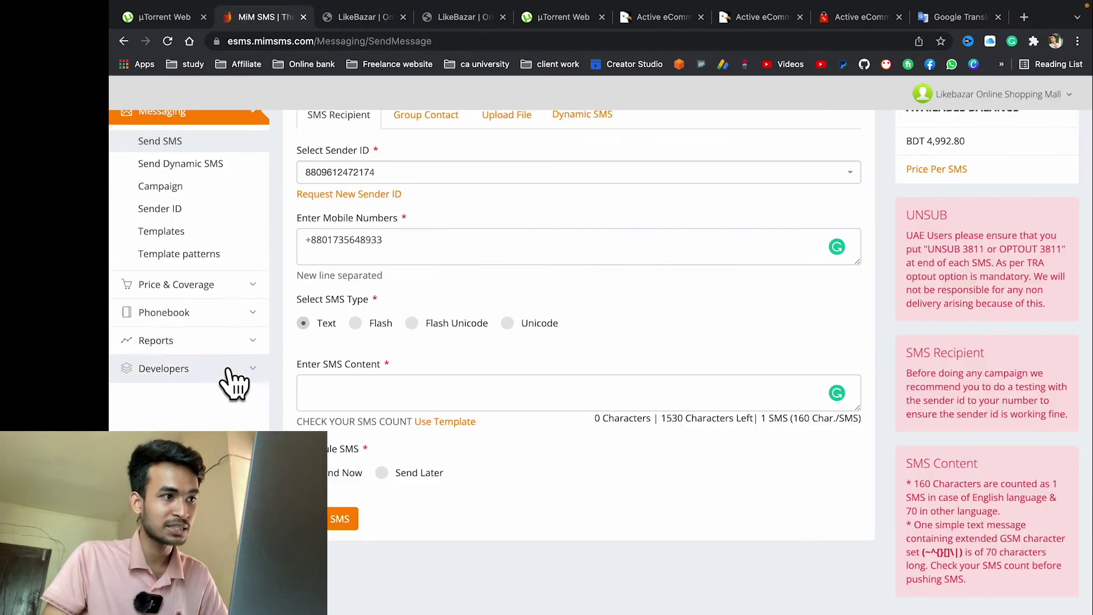
click(342, 17)
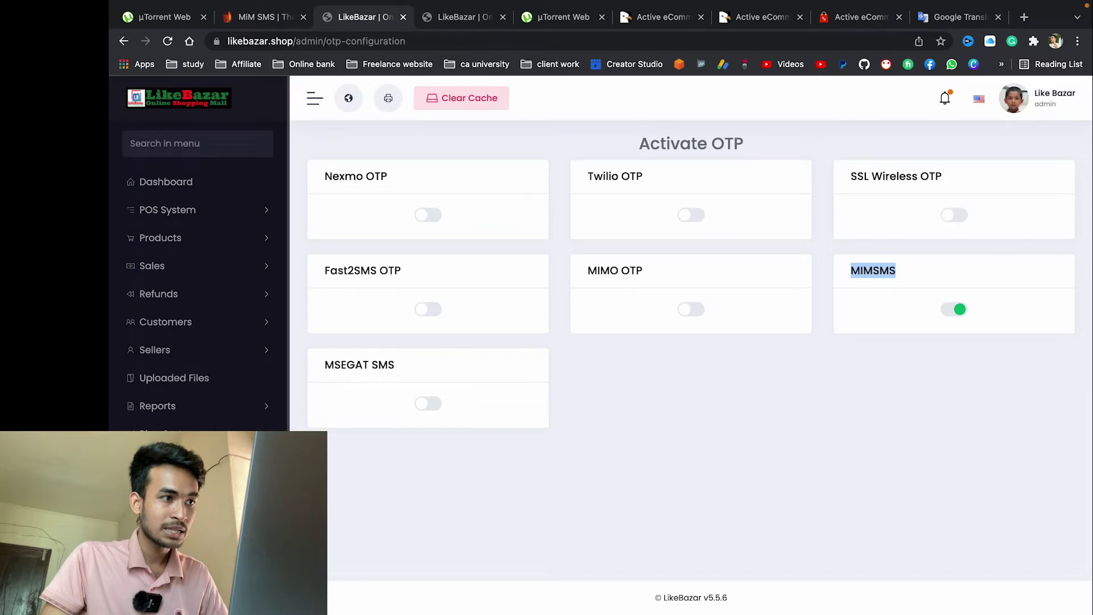
scroll(199, 250, down, 5)
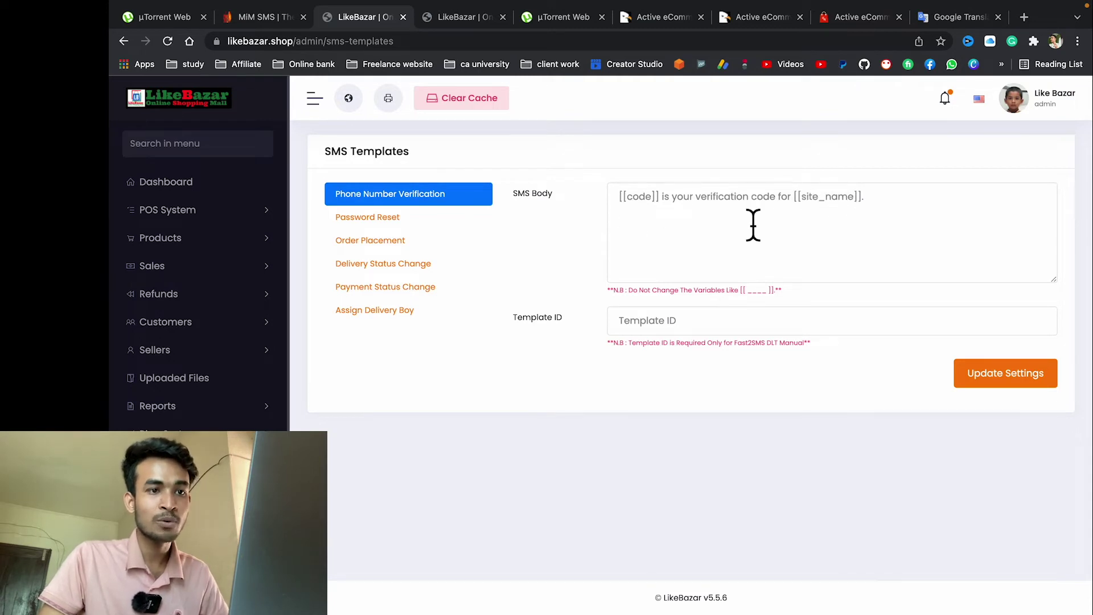
Step: Review the Password Reset, Order Placement, Delivery Status, Payment Status and Assign Delivery Boy templates
click(400, 219)
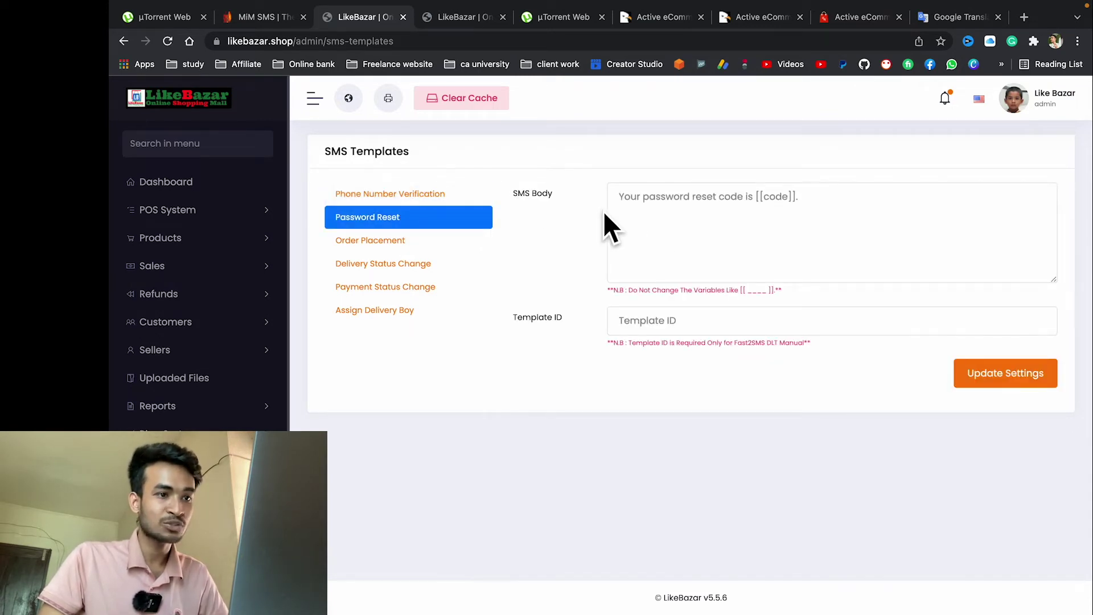
click(393, 242)
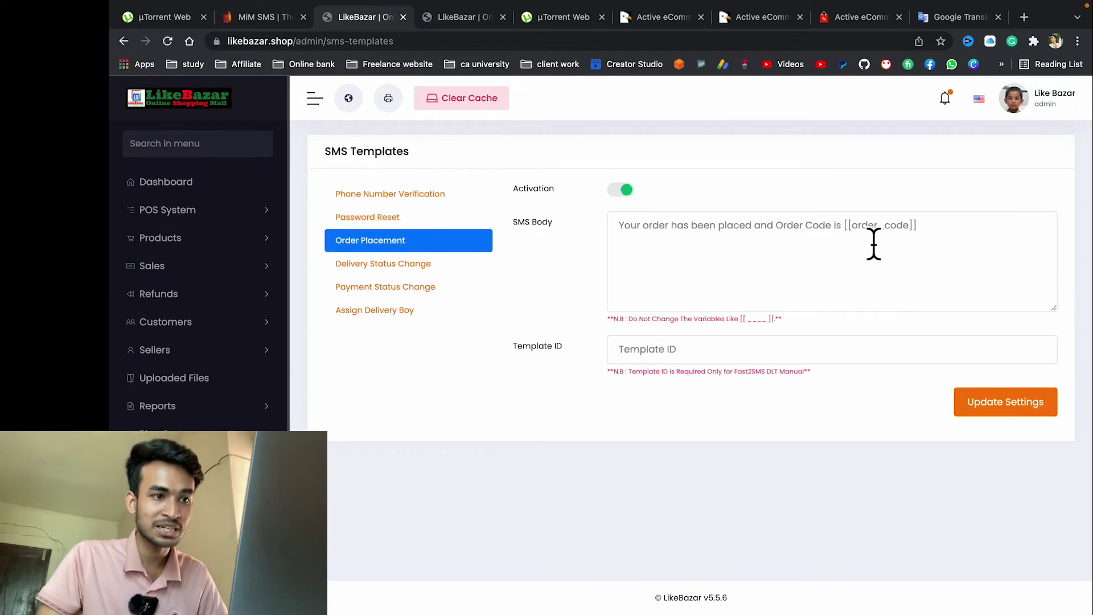
click(367, 265)
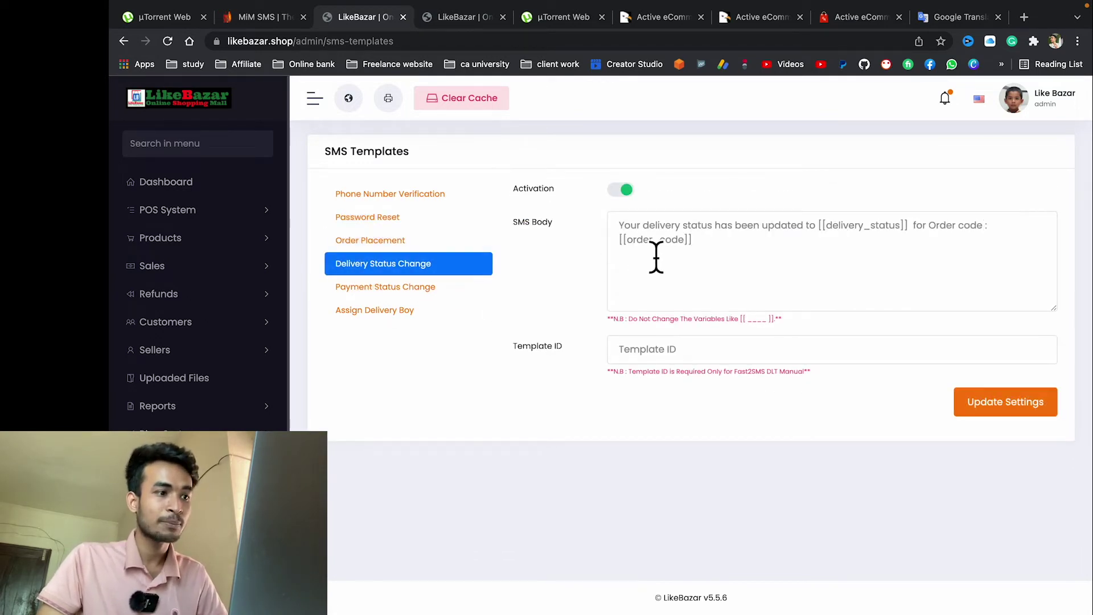
click(404, 296)
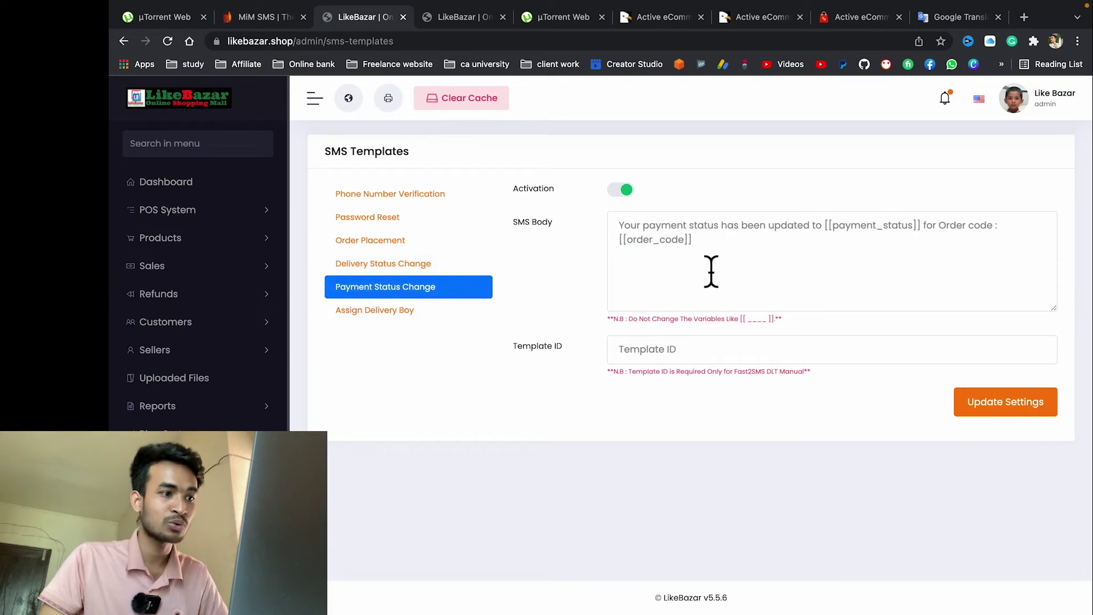
click(358, 319)
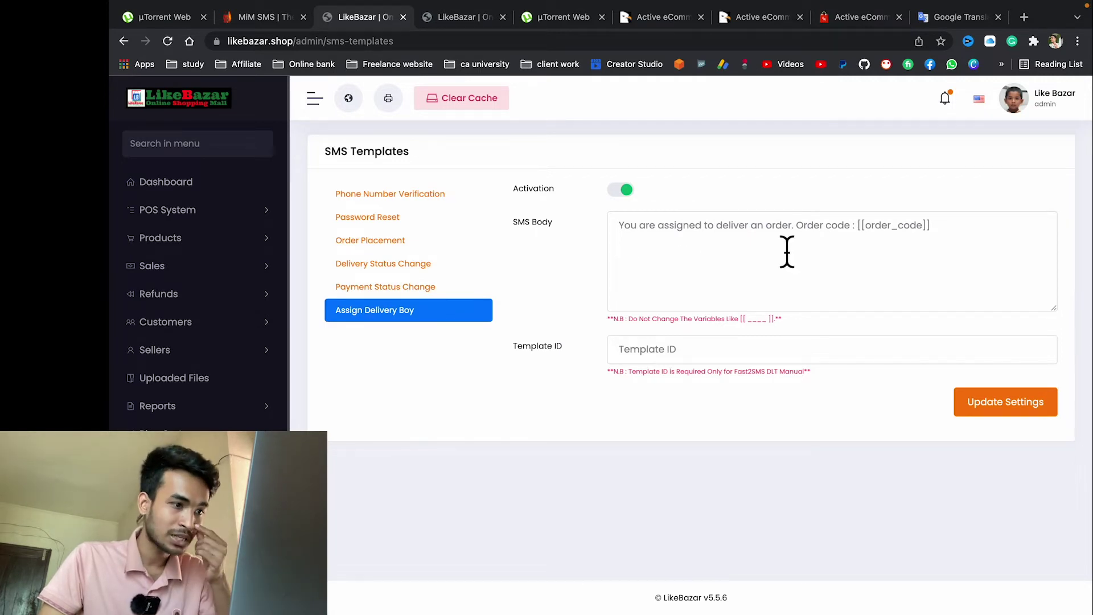
click(408, 221)
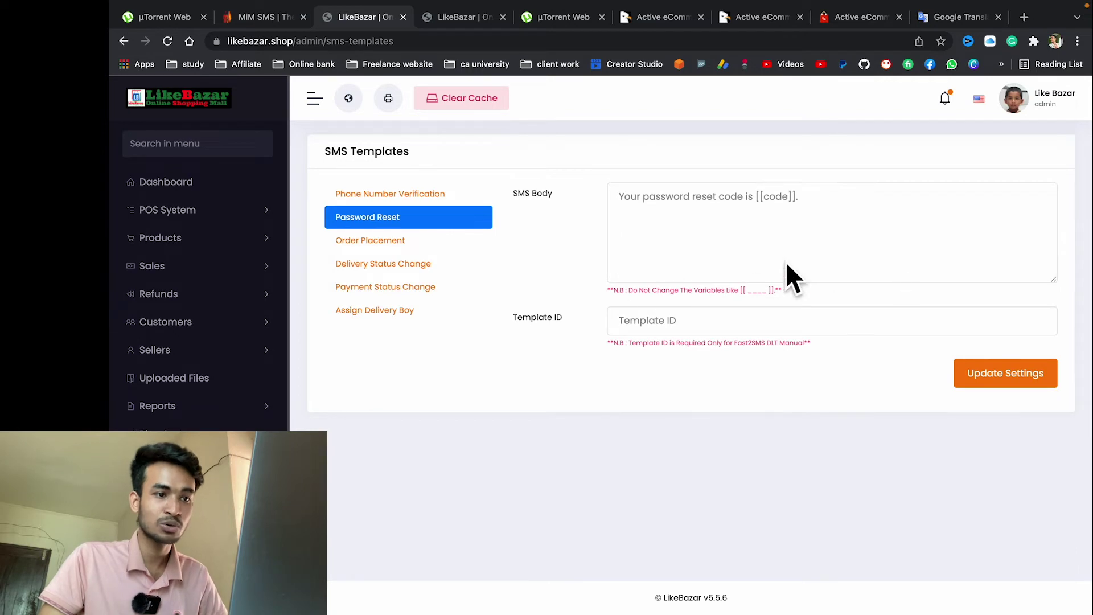
scroll(228, 342, down, 4)
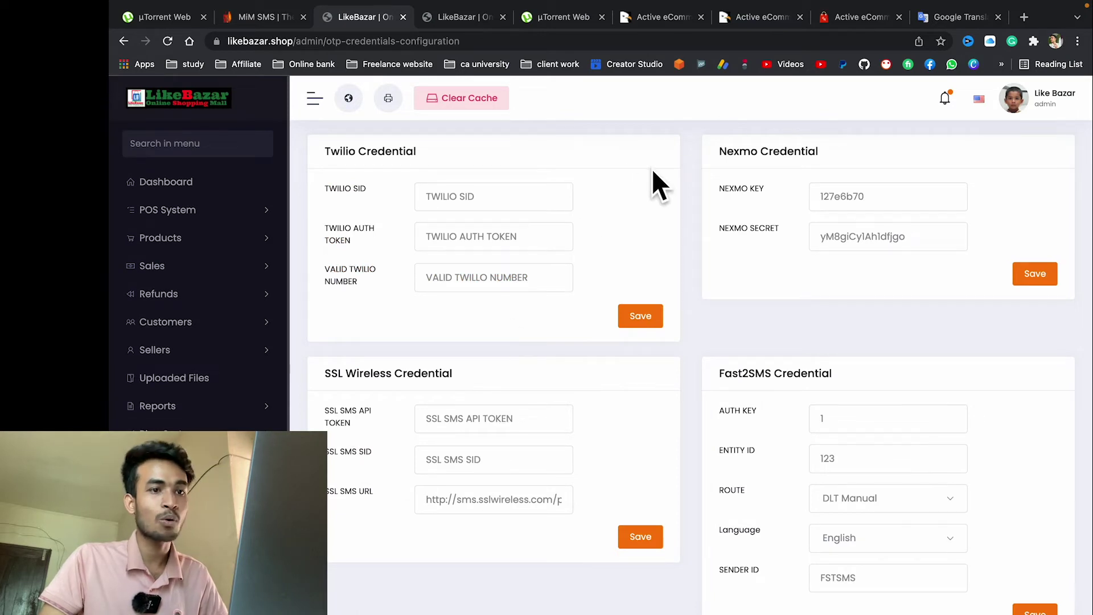
Step: Scroll the OTP credentials page to the MIMSMS card and check the saved API key and sender ID
drag(719, 187, 763, 186)
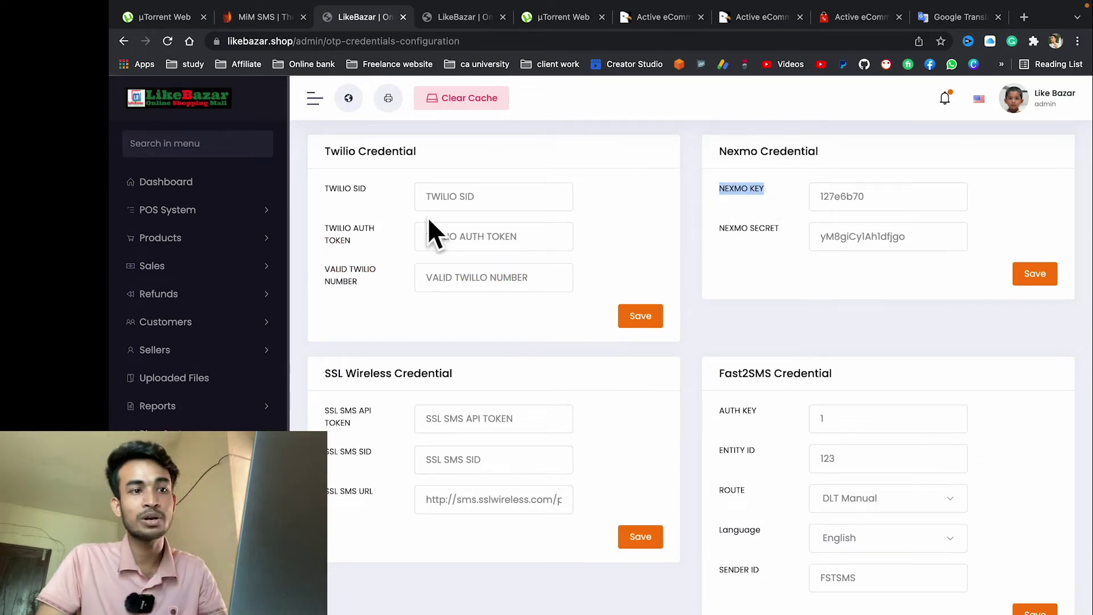
drag(357, 374, 561, 395)
scroll(568, 377, down, 5)
scroll(630, 354, down, 1)
drag(718, 326, 811, 373)
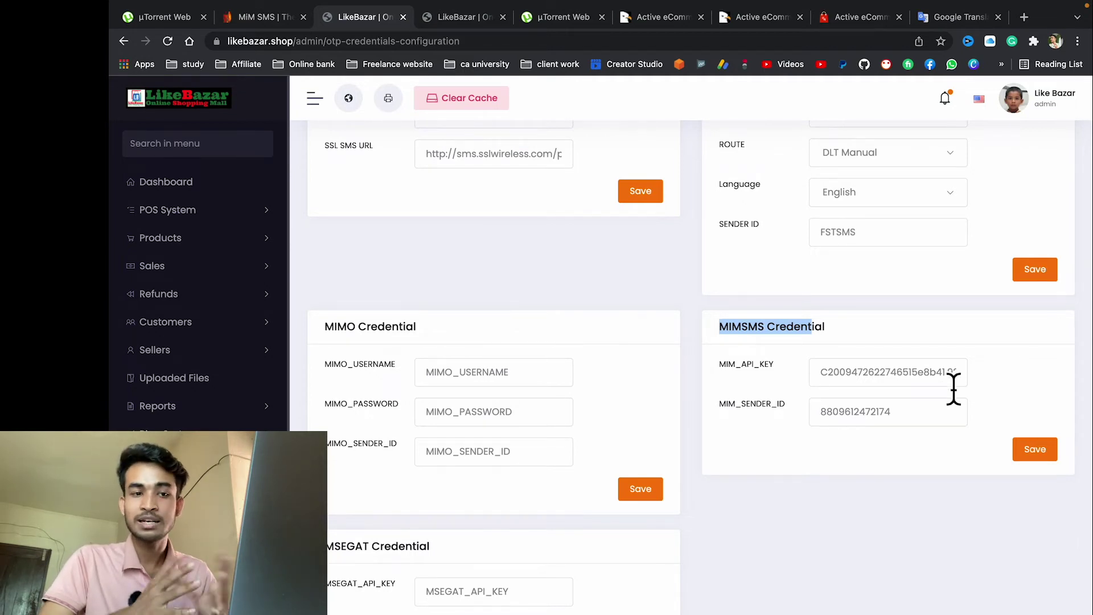
drag(729, 404, 719, 405)
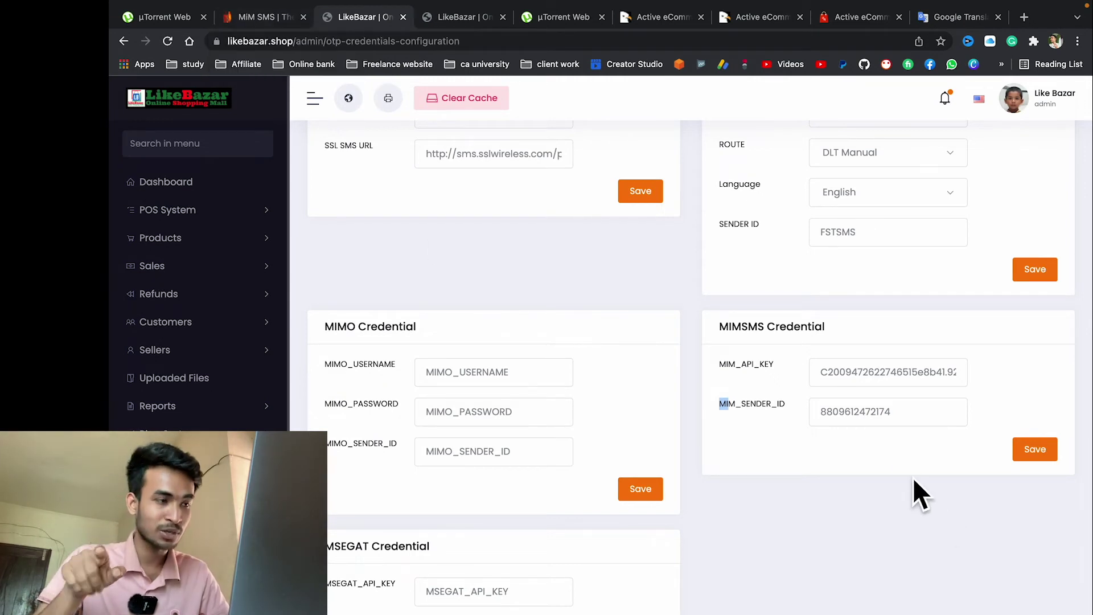
drag(908, 431, 801, 401)
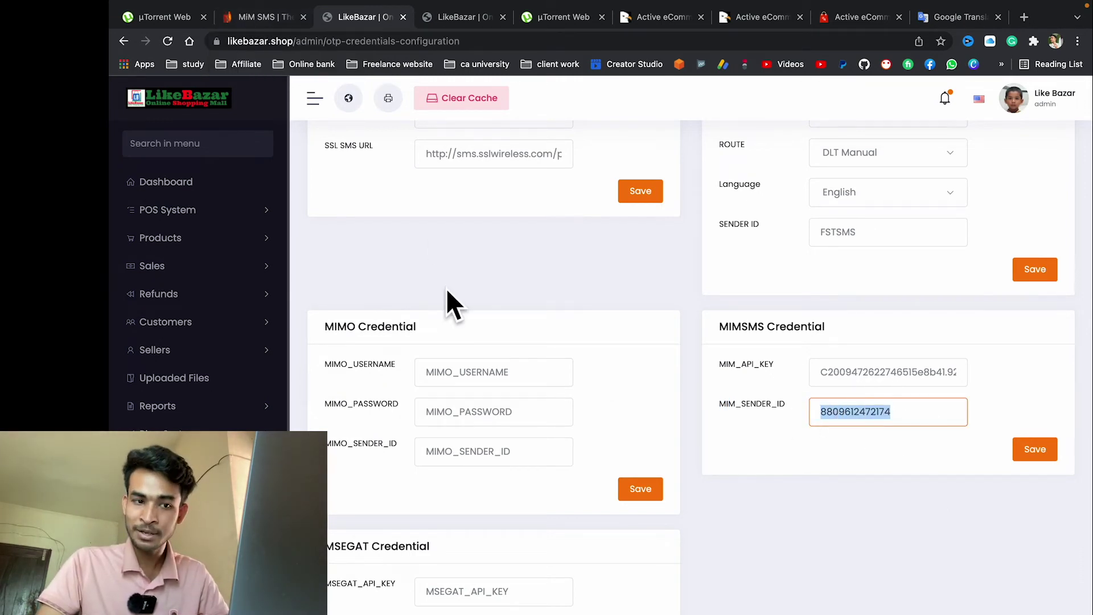
Step: Refresh the MiM SMS page, check the BDT 4,992.50 balance, and return to LikeBazar admin
click(259, 19)
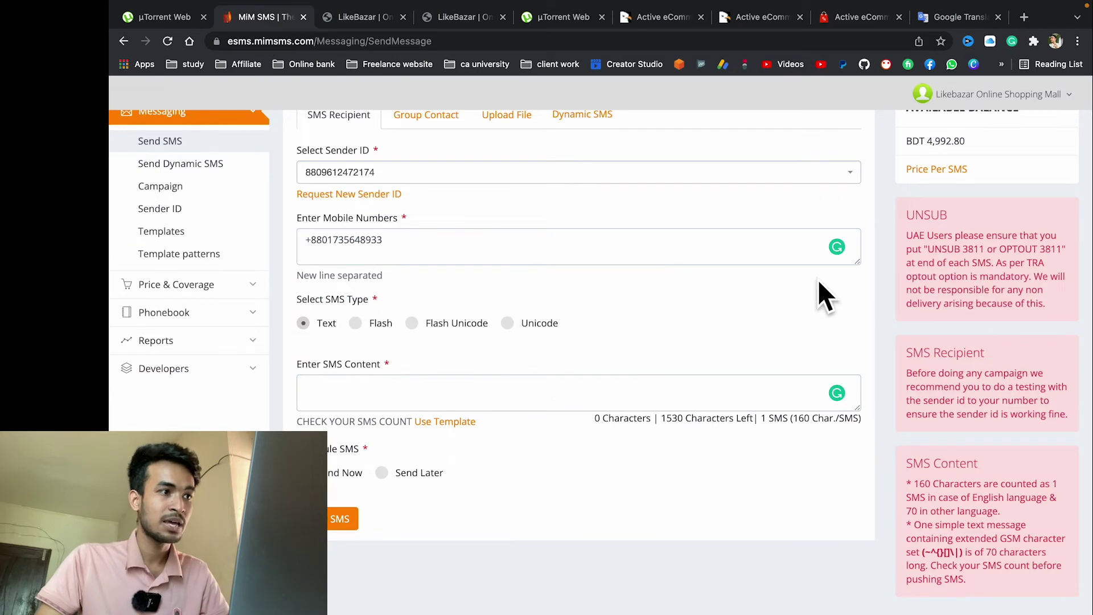
scroll(820, 291, up, 3)
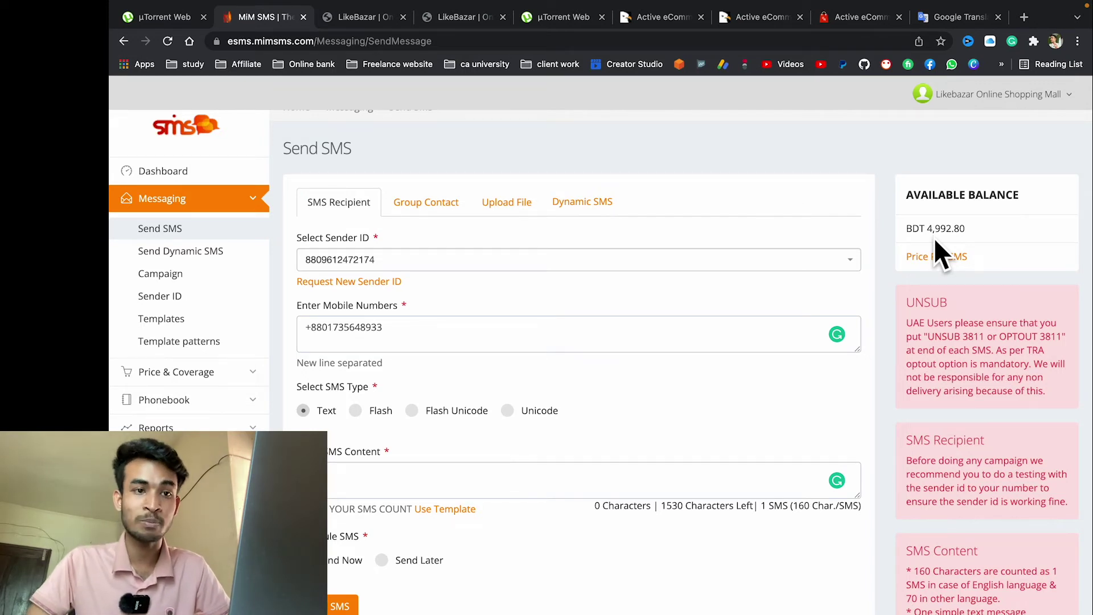
click(167, 40)
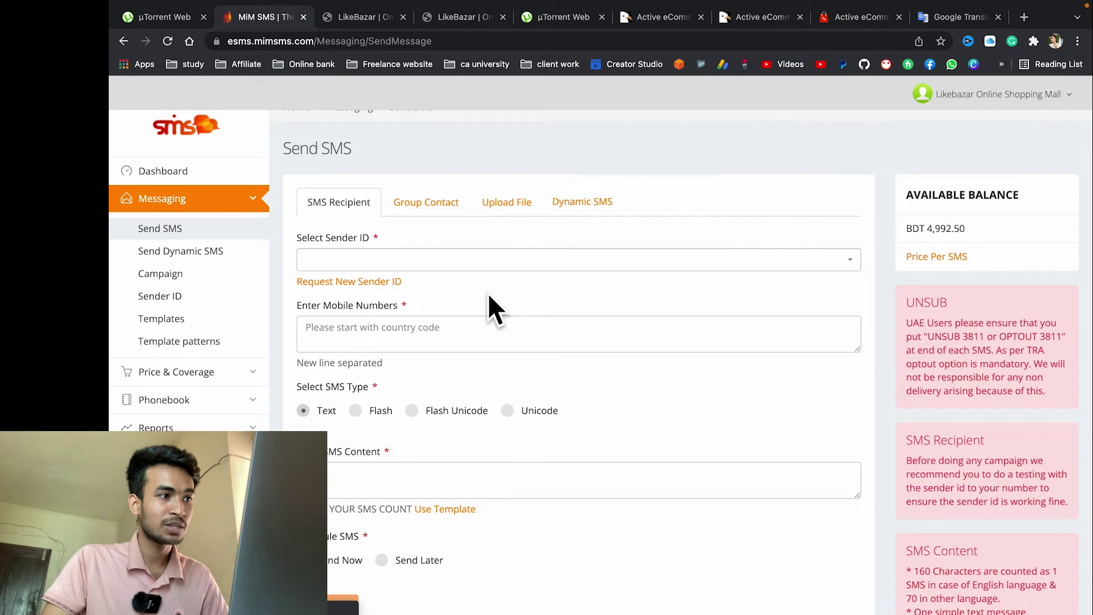
drag(954, 230, 968, 234)
triple_click(975, 226)
click(973, 227)
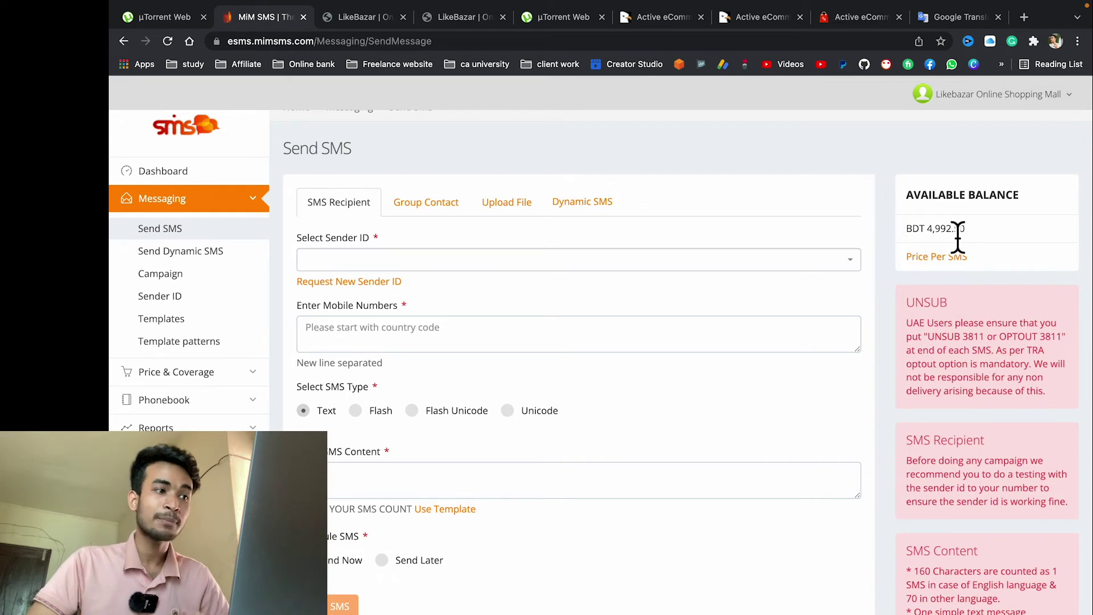
click(355, 17)
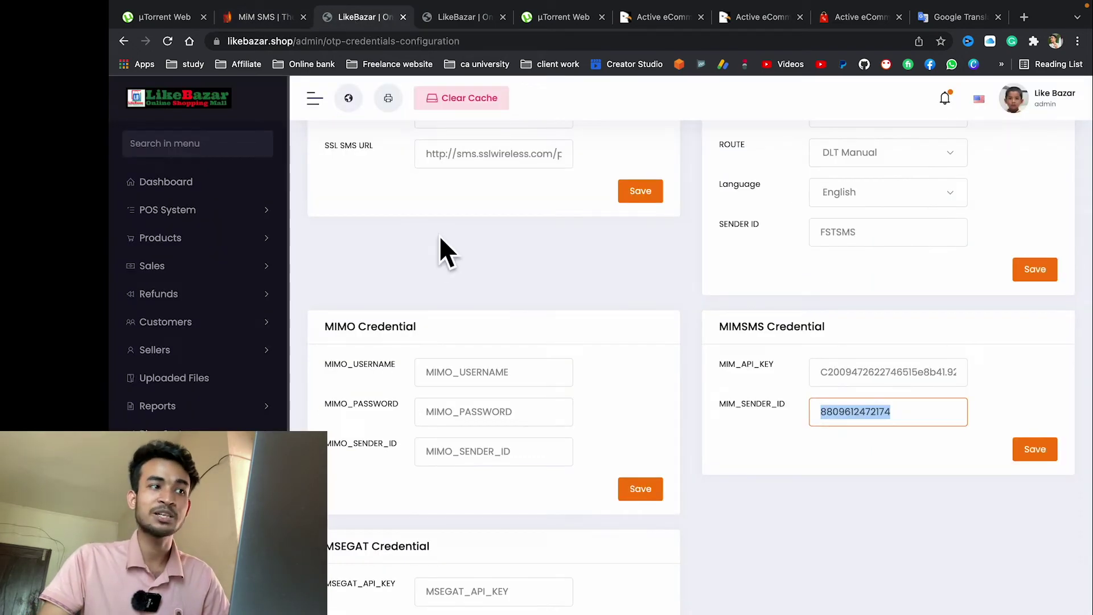
Step: Move through the admin sidebar menus to the Payment Methods settings page
scroll(175, 243, down, 1)
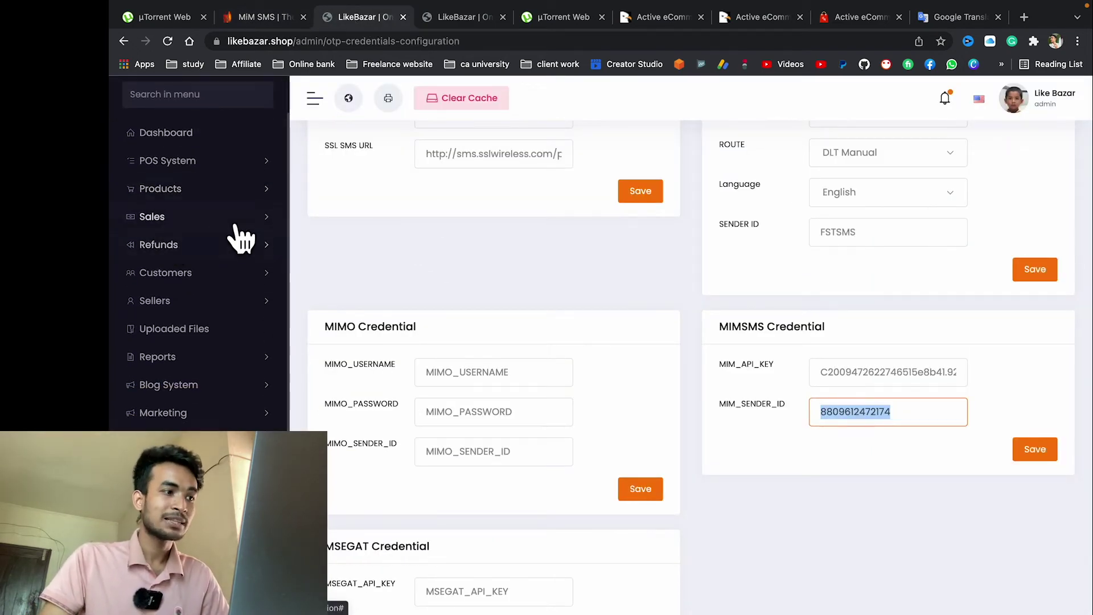
scroll(237, 297, down, 3)
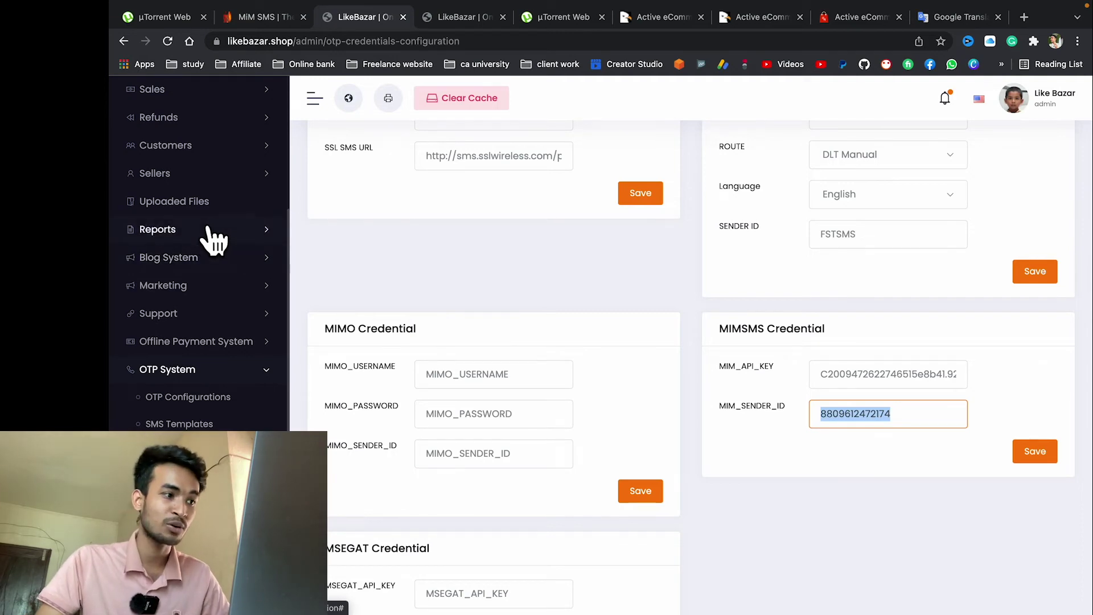
scroll(211, 325, down, 2)
scroll(215, 325, up, 2)
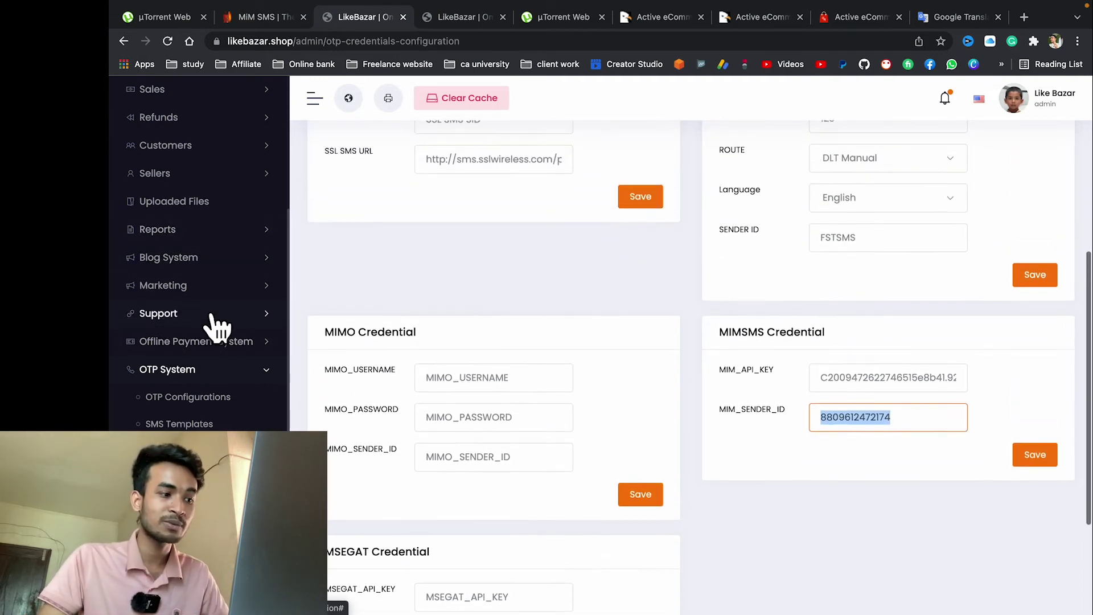
scroll(176, 334, down, 3)
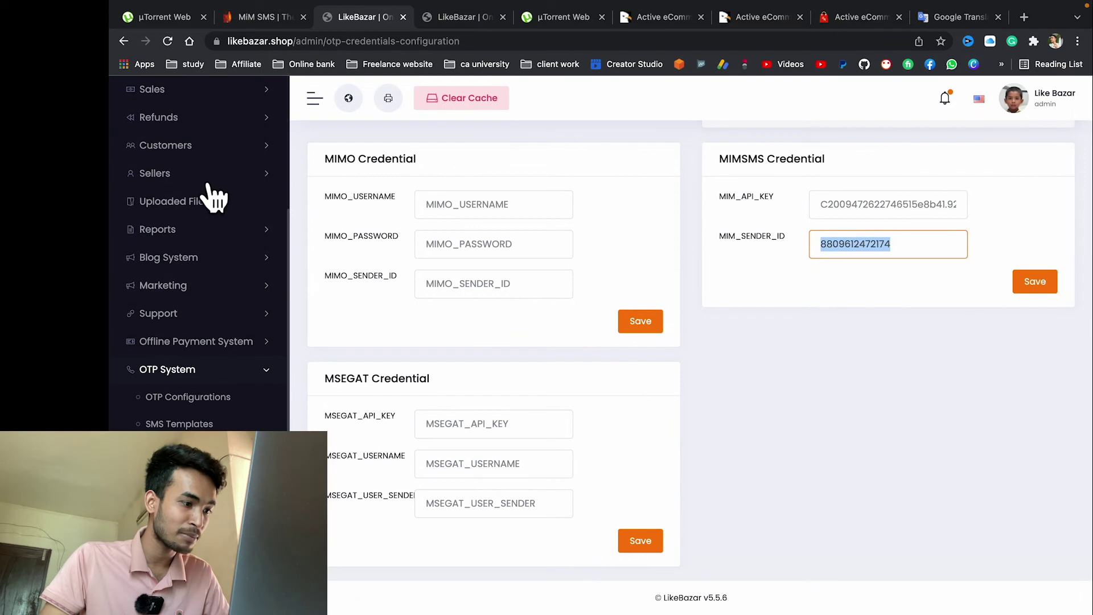
click(243, 367)
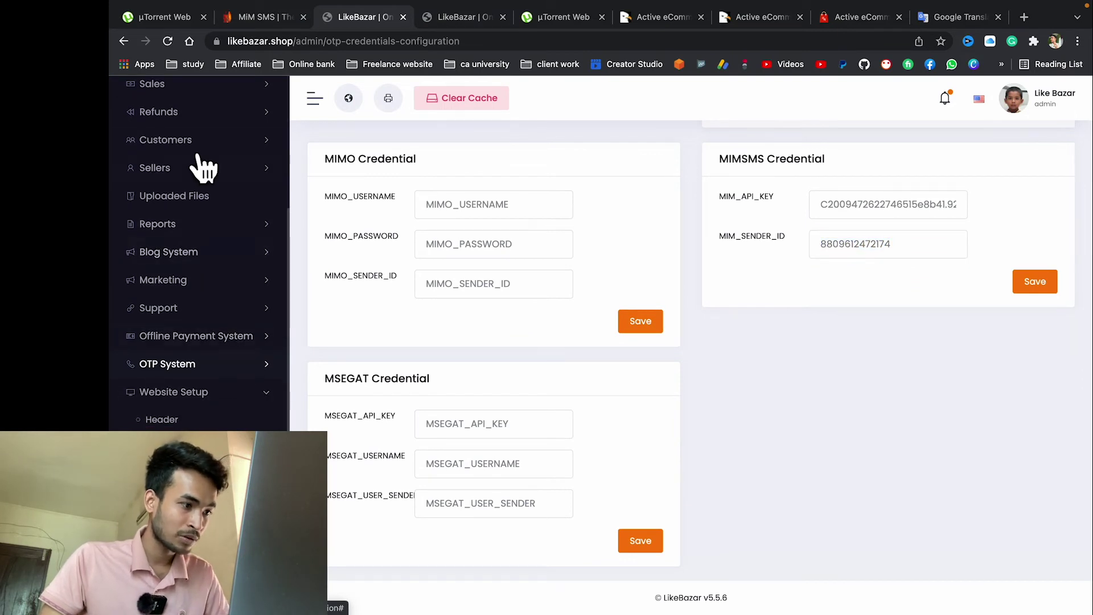
scroll(195, 285, up, 5)
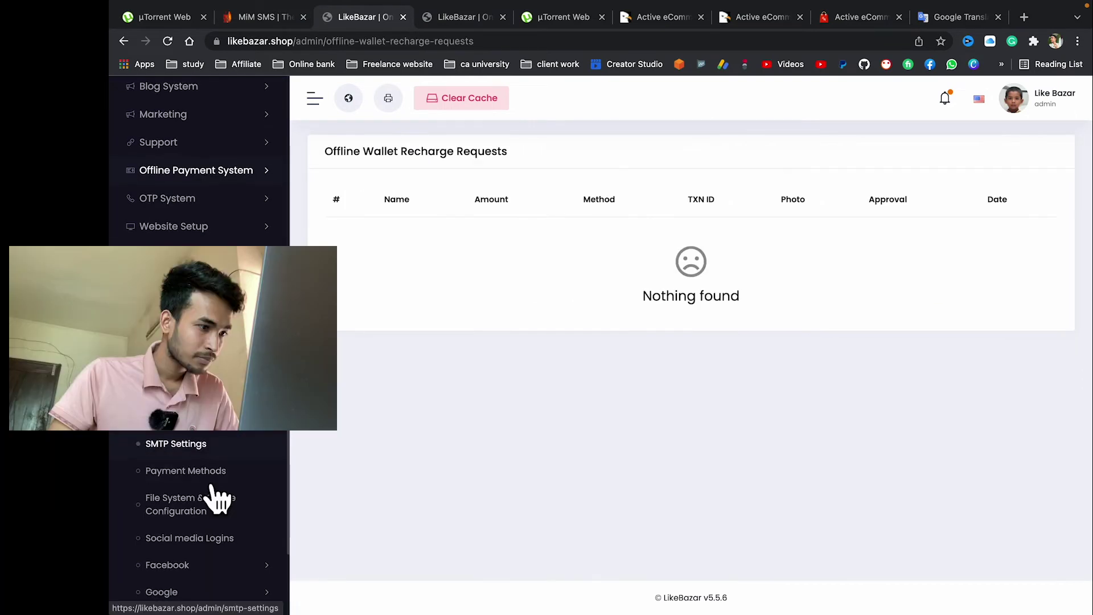
click(174, 472)
Step: Locate the Mercadopago and Bkash credential cards on the Payment Methods page
scroll(737, 278, down, 2)
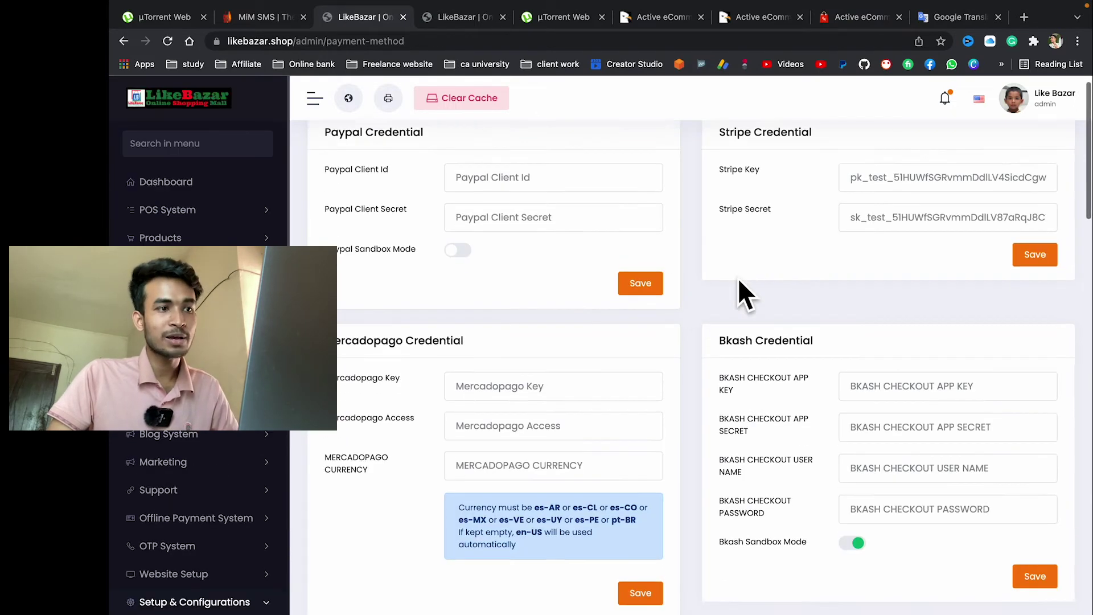
click(856, 367)
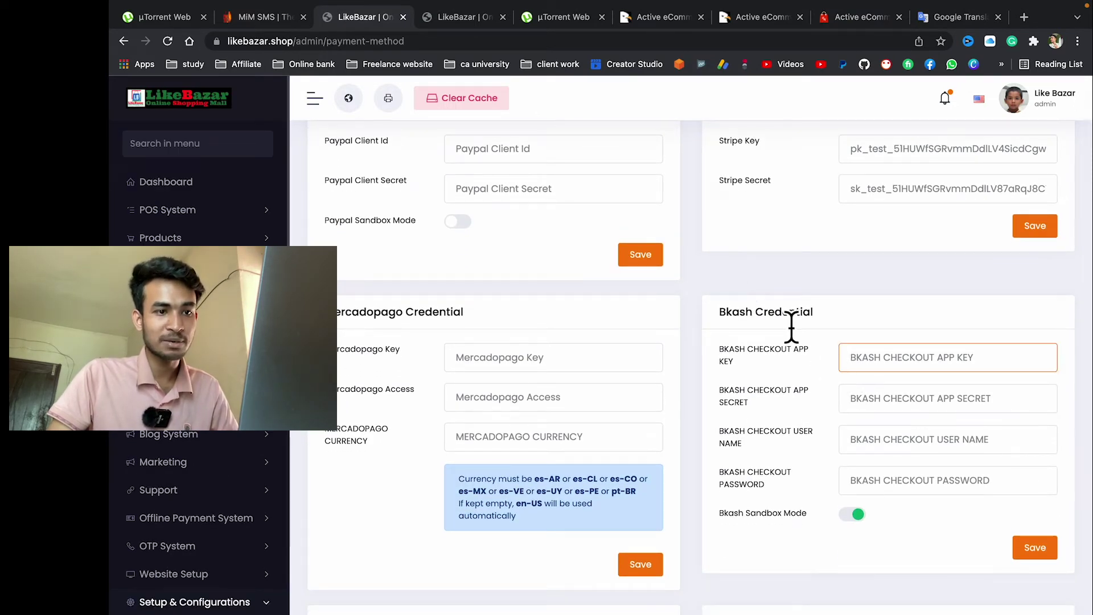
scroll(791, 318, up, 2)
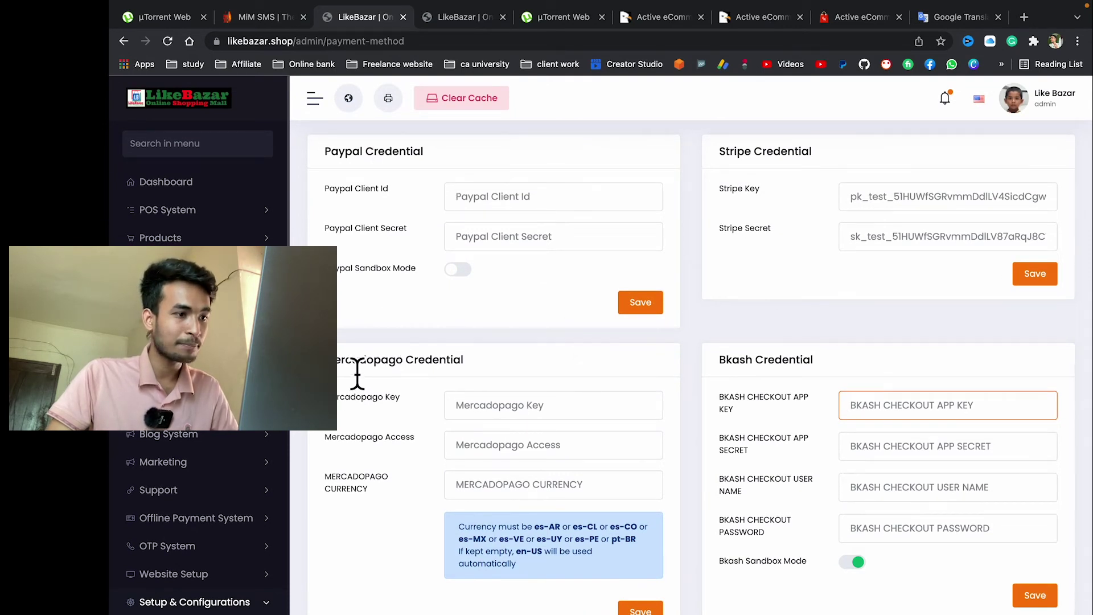
drag(353, 360, 597, 366)
drag(713, 360, 804, 360)
click(845, 357)
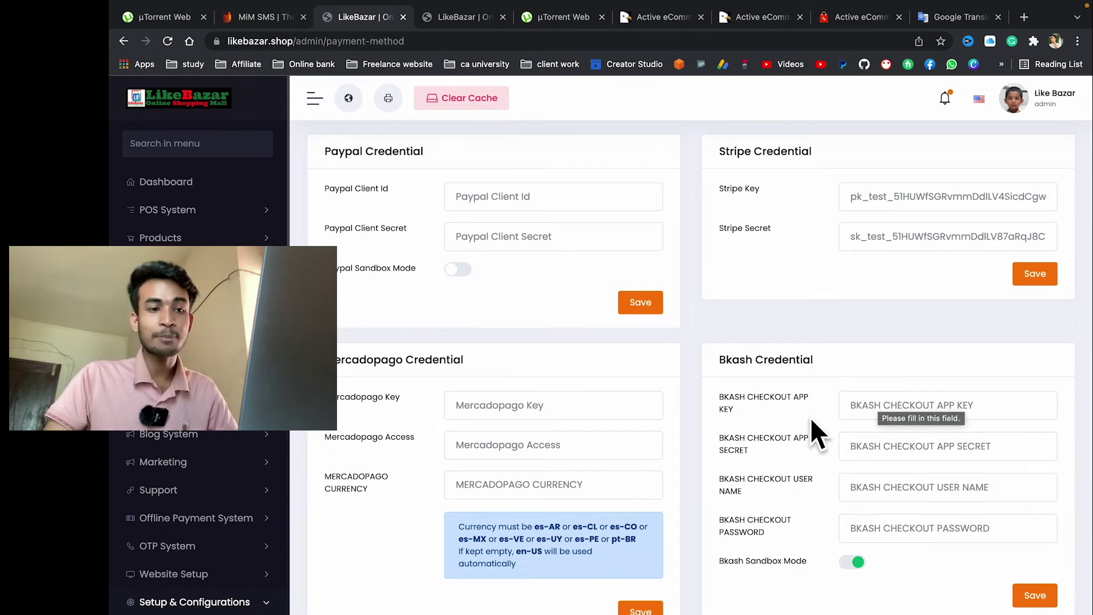
Step: Go through the Bkash App Key, App Secret and Password fields
click(886, 415)
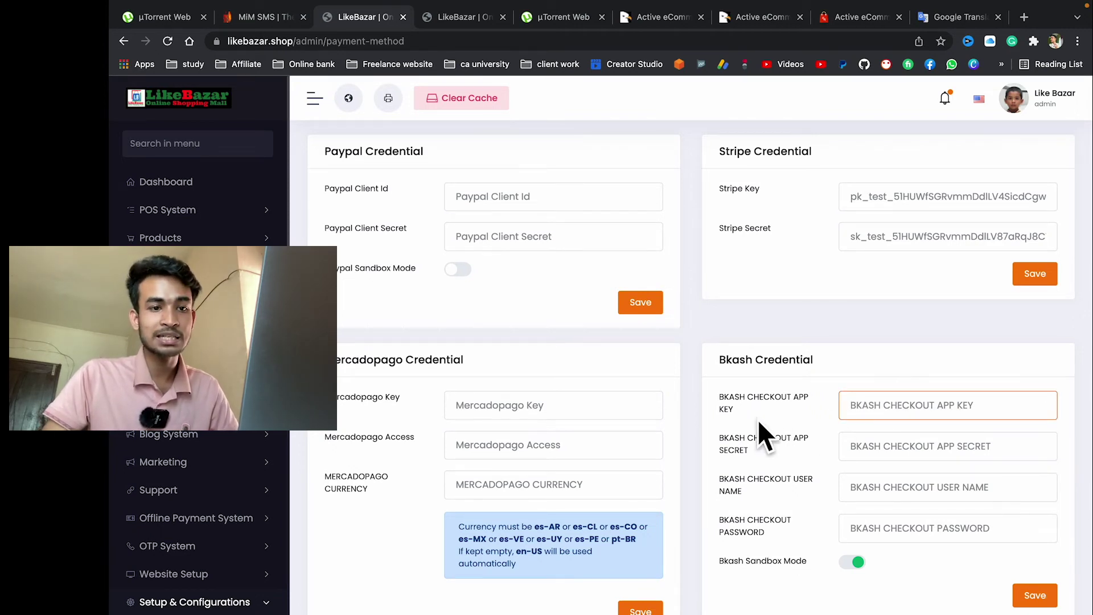
click(890, 450)
click(866, 525)
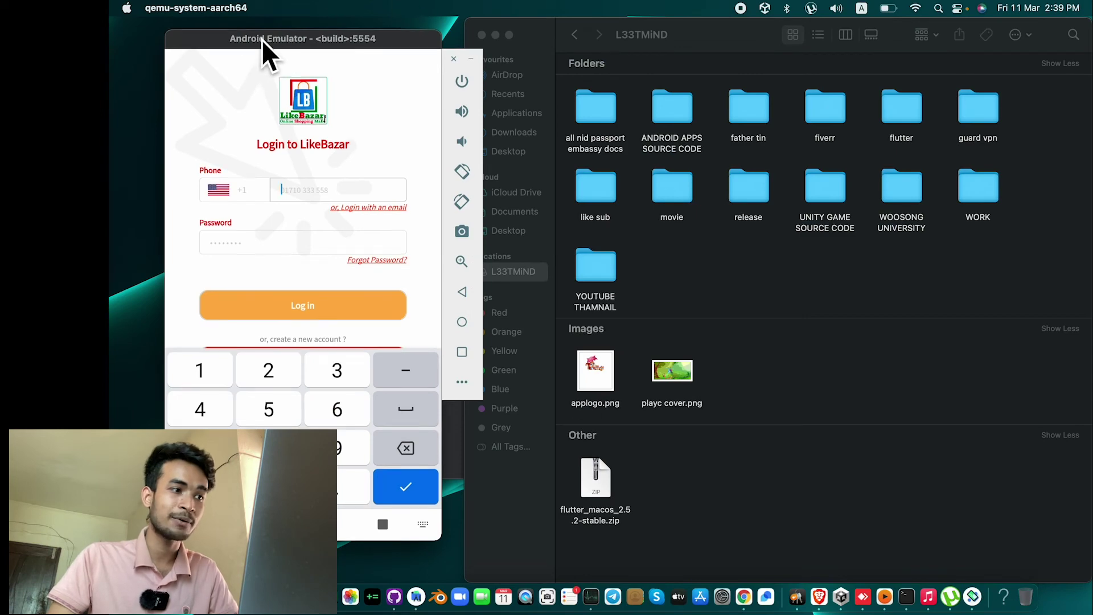
Step: Close LikeBazar and Settings from Recents, relaunch LikeBazar, and go to its Profile area
drag(261, 39, 323, 30)
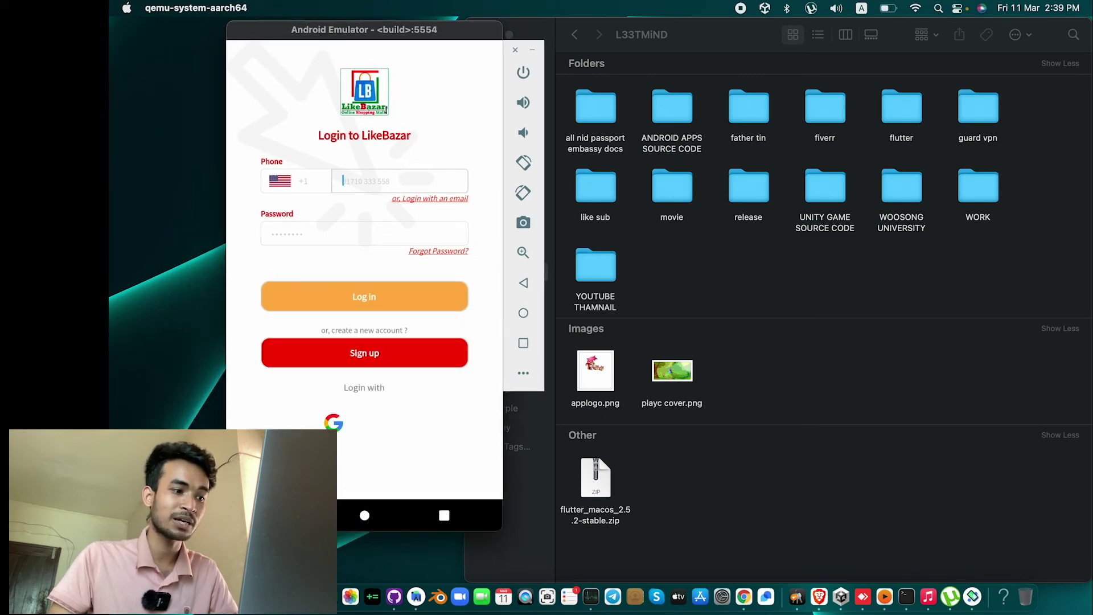
click(325, 419)
click(430, 513)
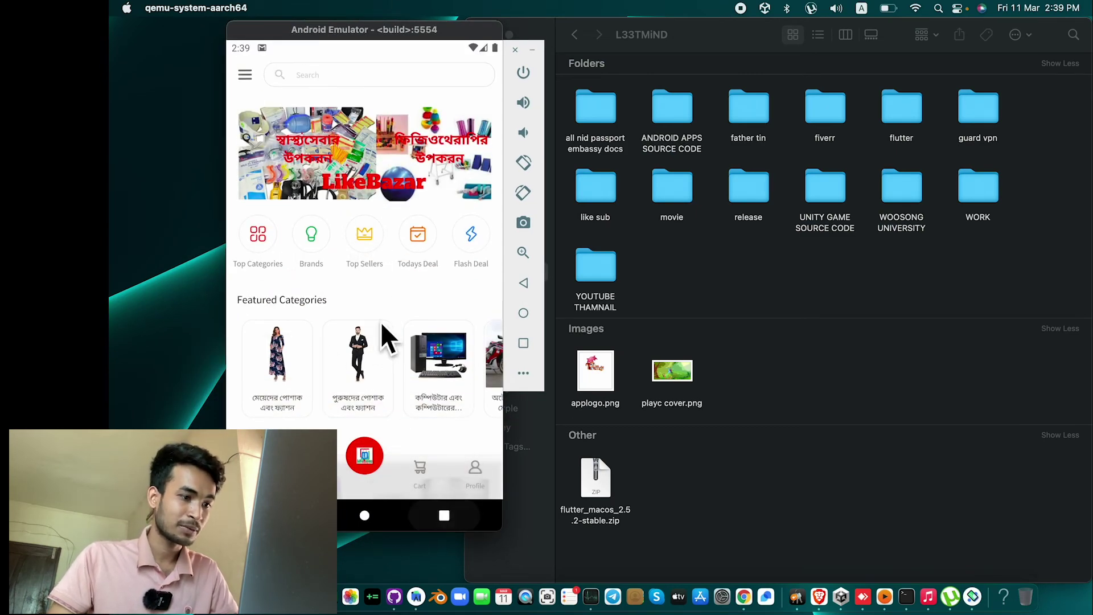
drag(370, 307, 393, 63)
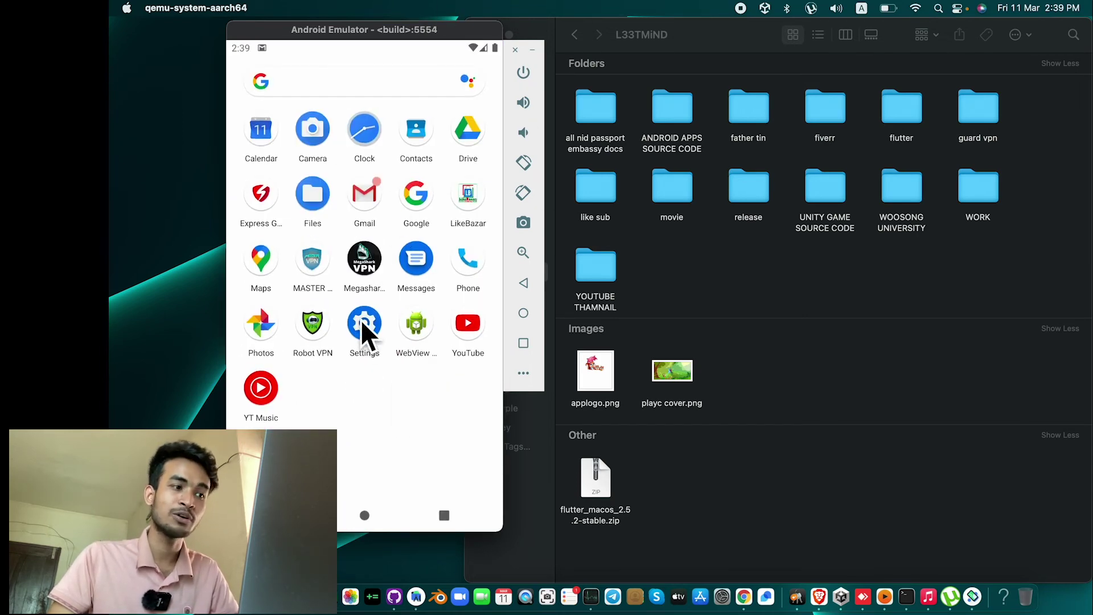
click(467, 201)
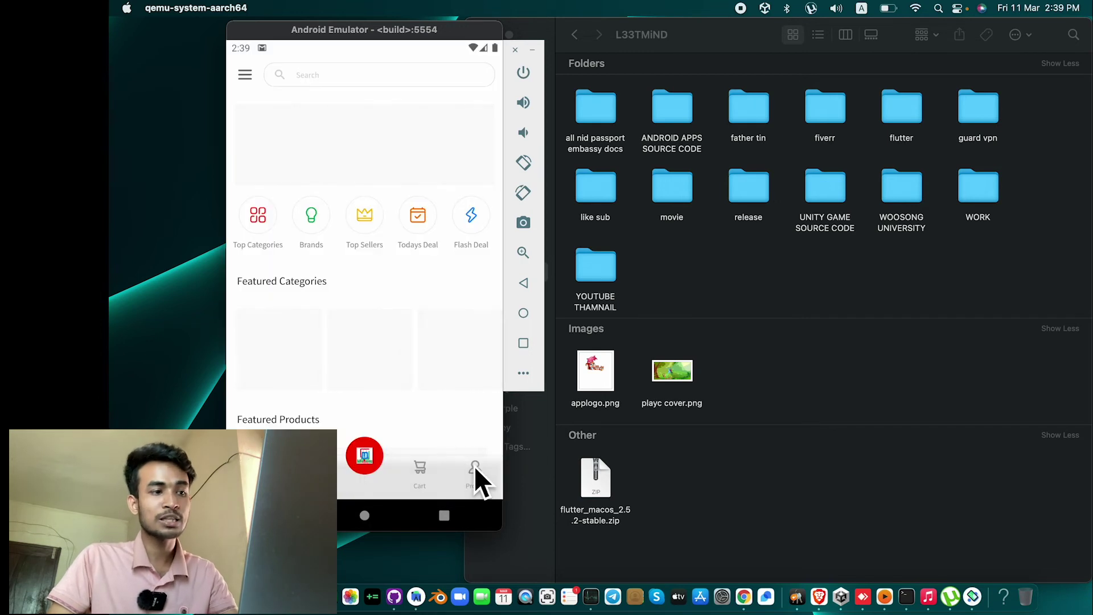
click(474, 466)
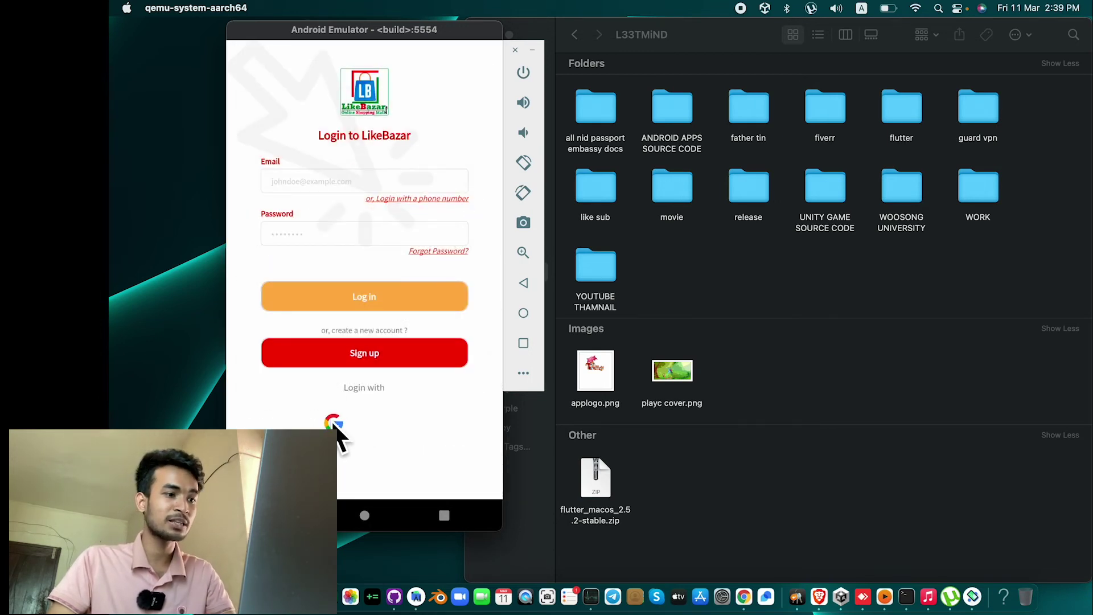
Step: Switch the login form to phone number entry with Bangladesh (+880) as the country
click(408, 198)
click(296, 179)
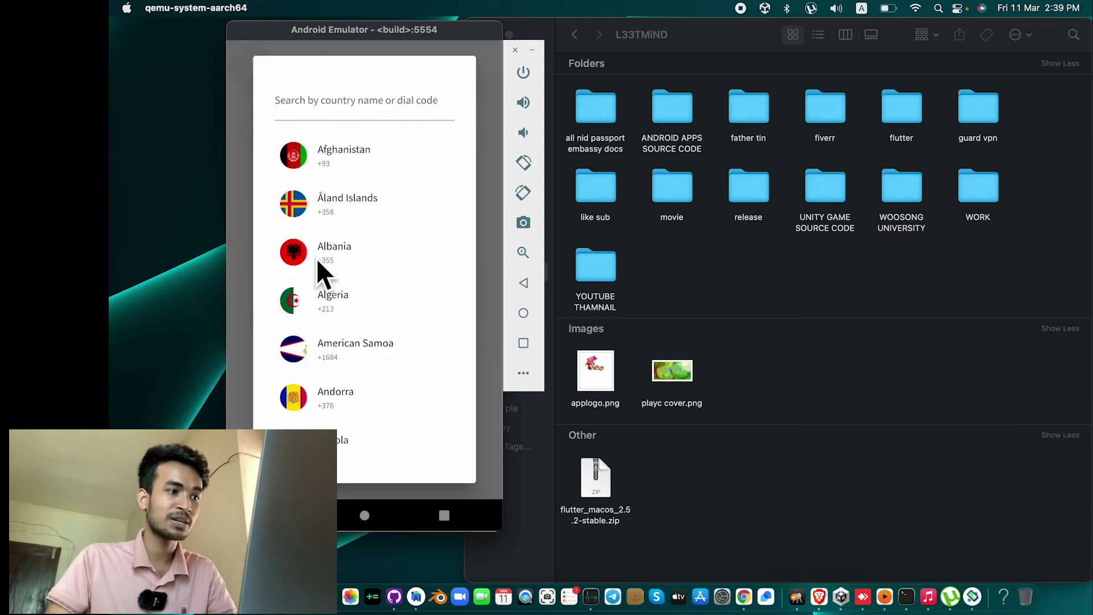
scroll(310, 205, down, 10)
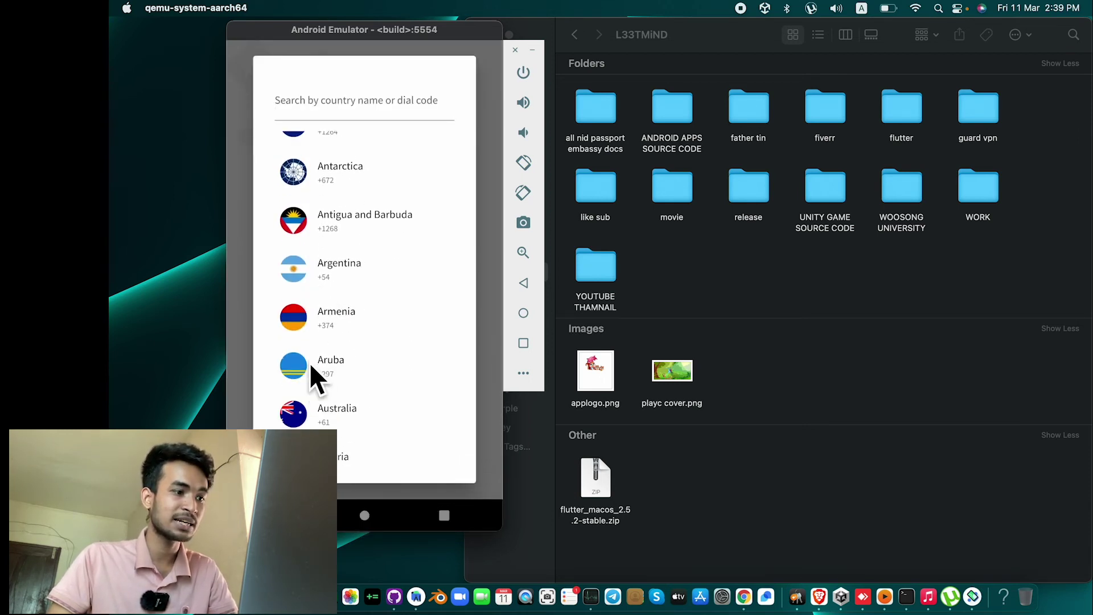
click(339, 433)
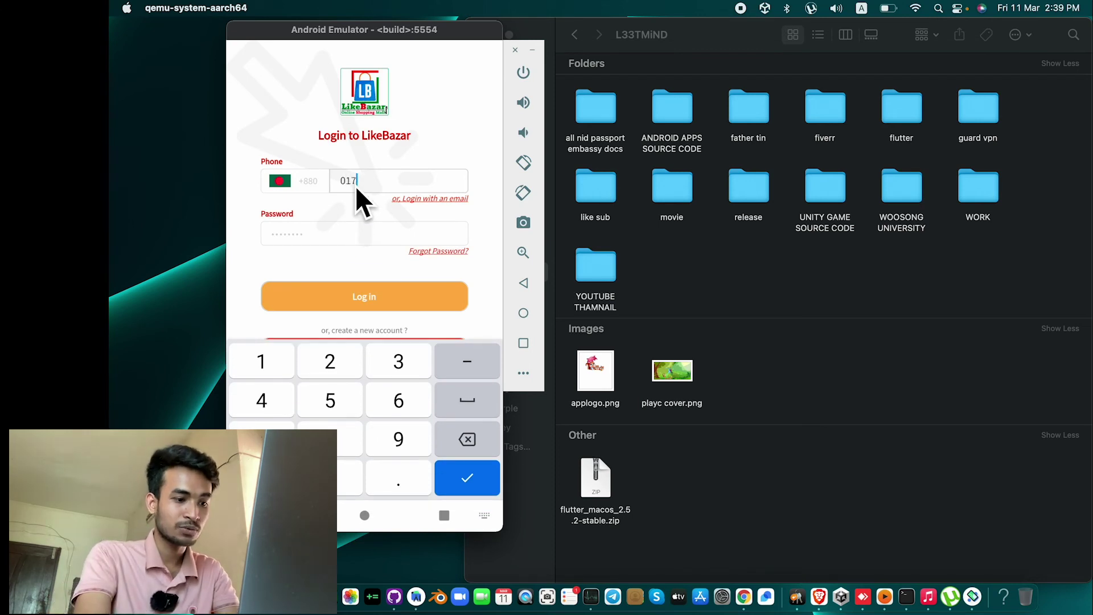
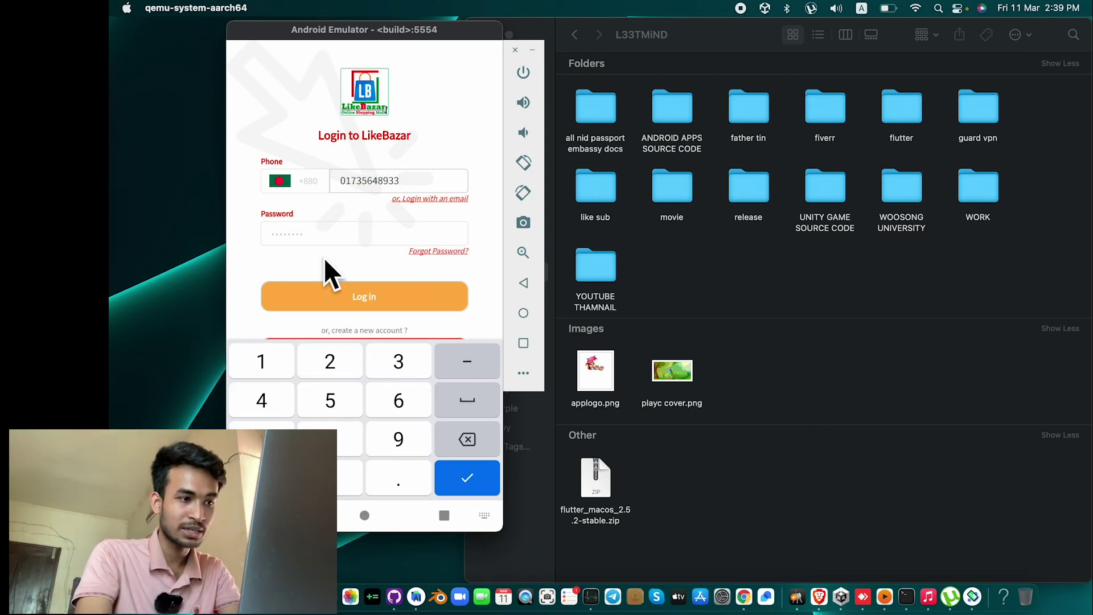
Step: Enter the phone number and account password, then log in to the home page
click(319, 236)
text(•••••s)
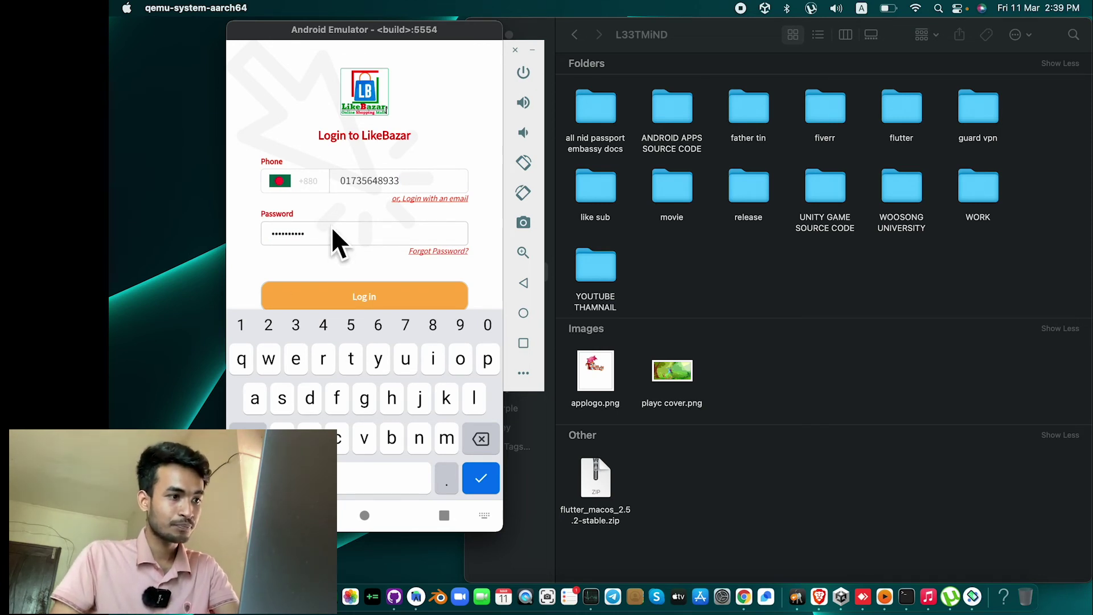
click(313, 290)
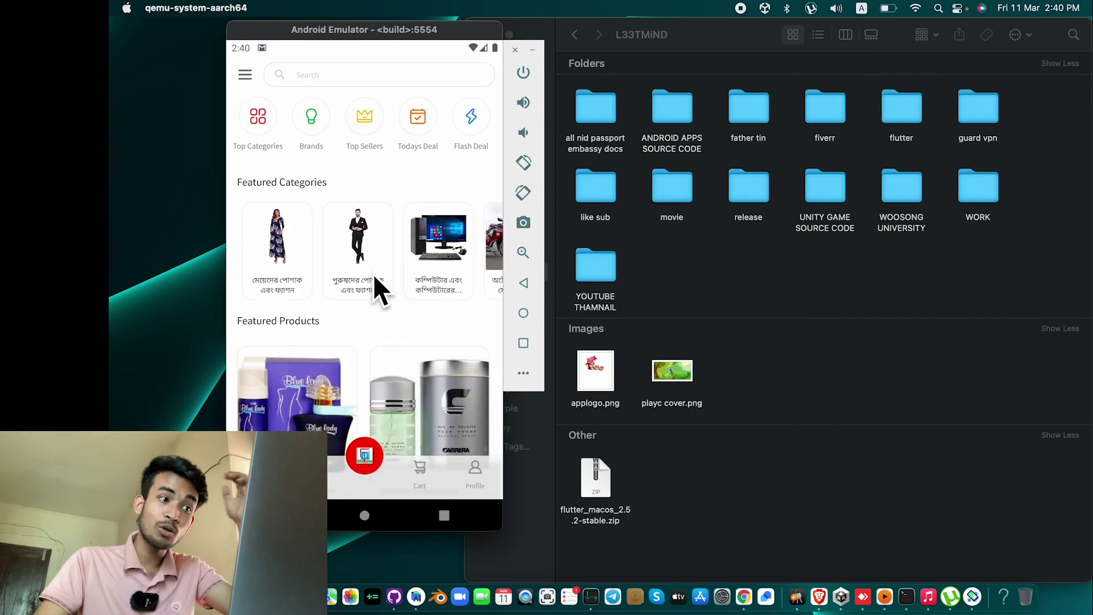
drag(438, 312, 414, 253)
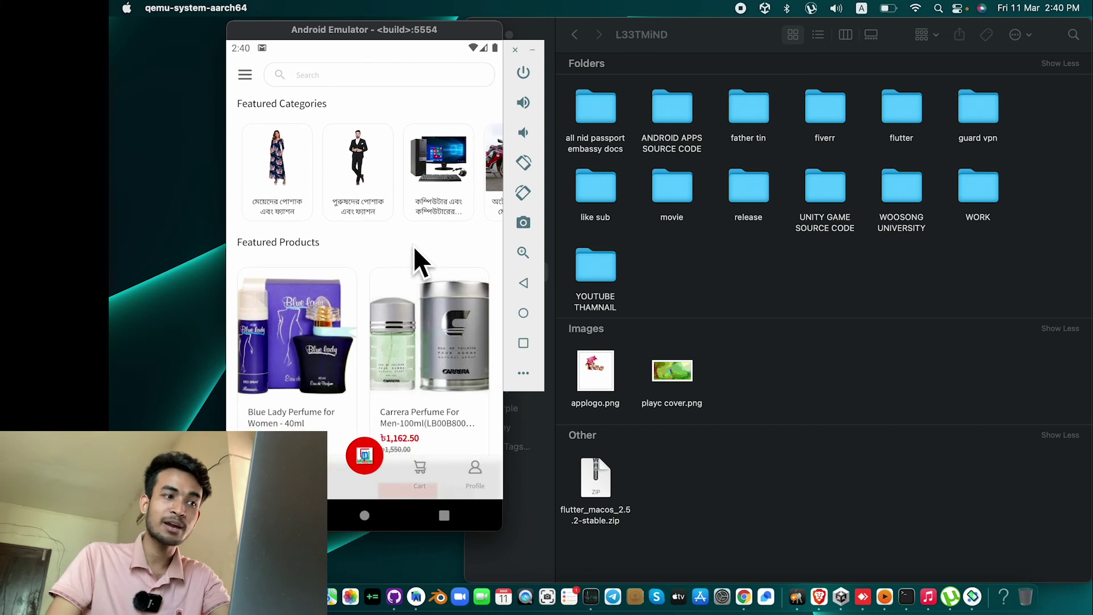